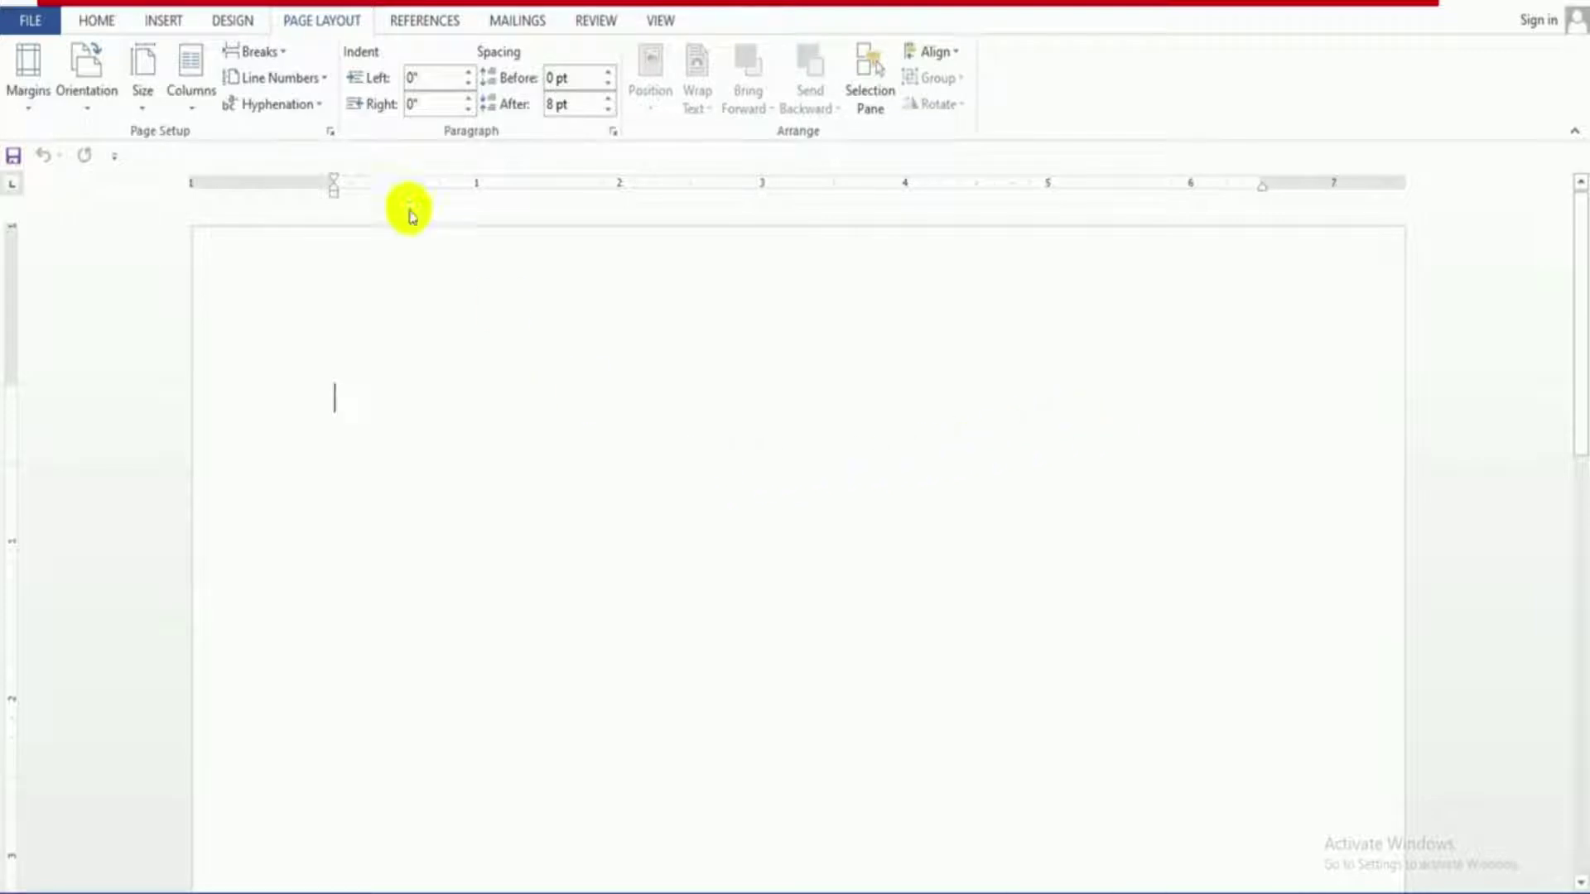
click(192, 110)
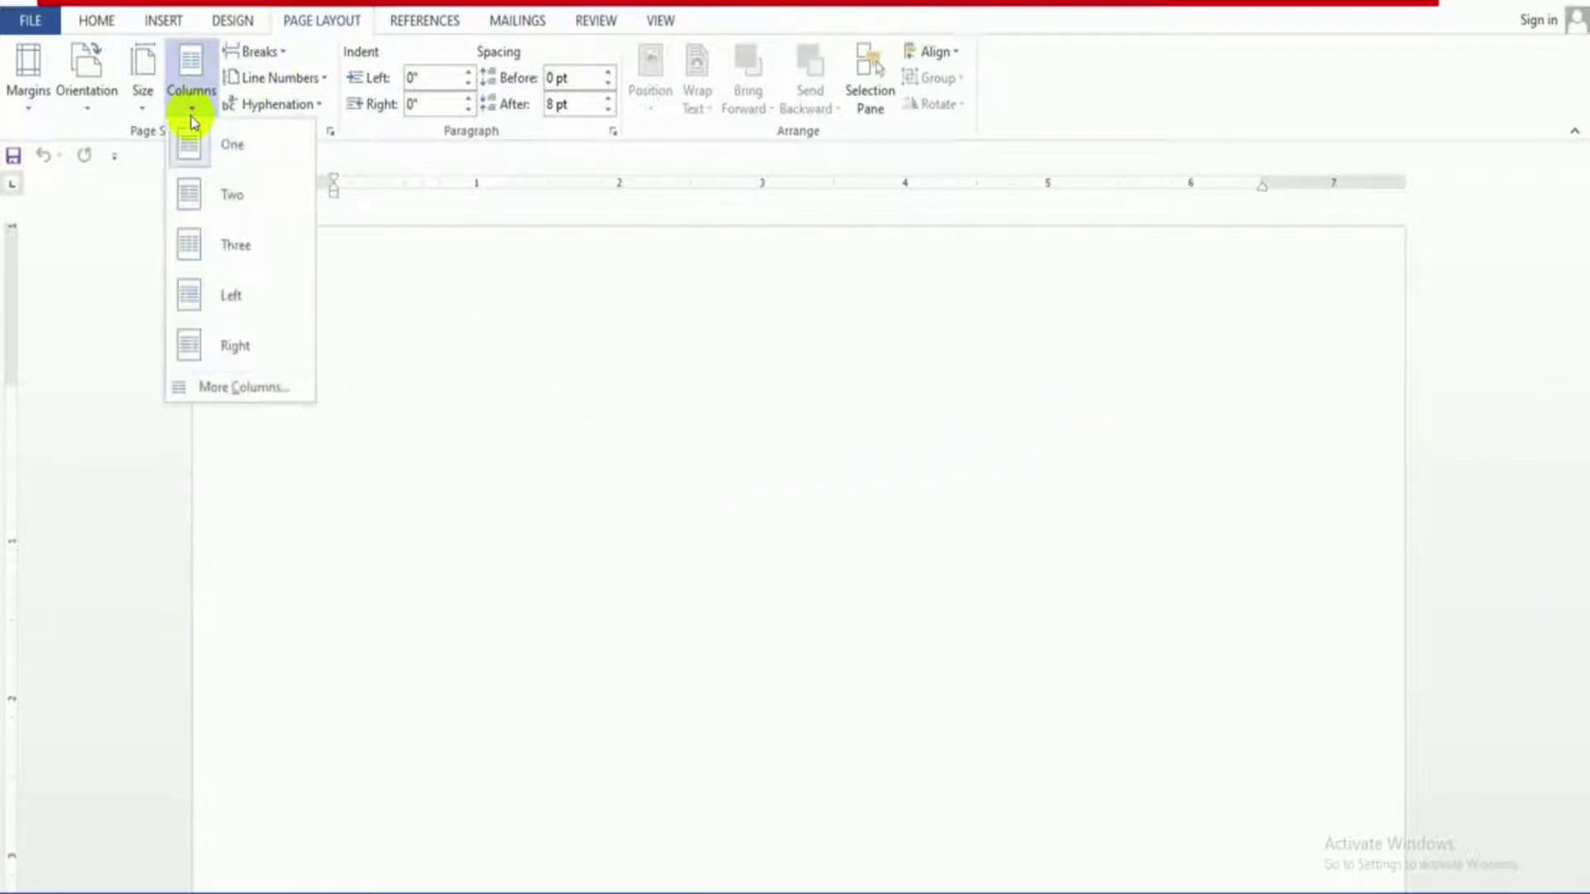
click(640, 402)
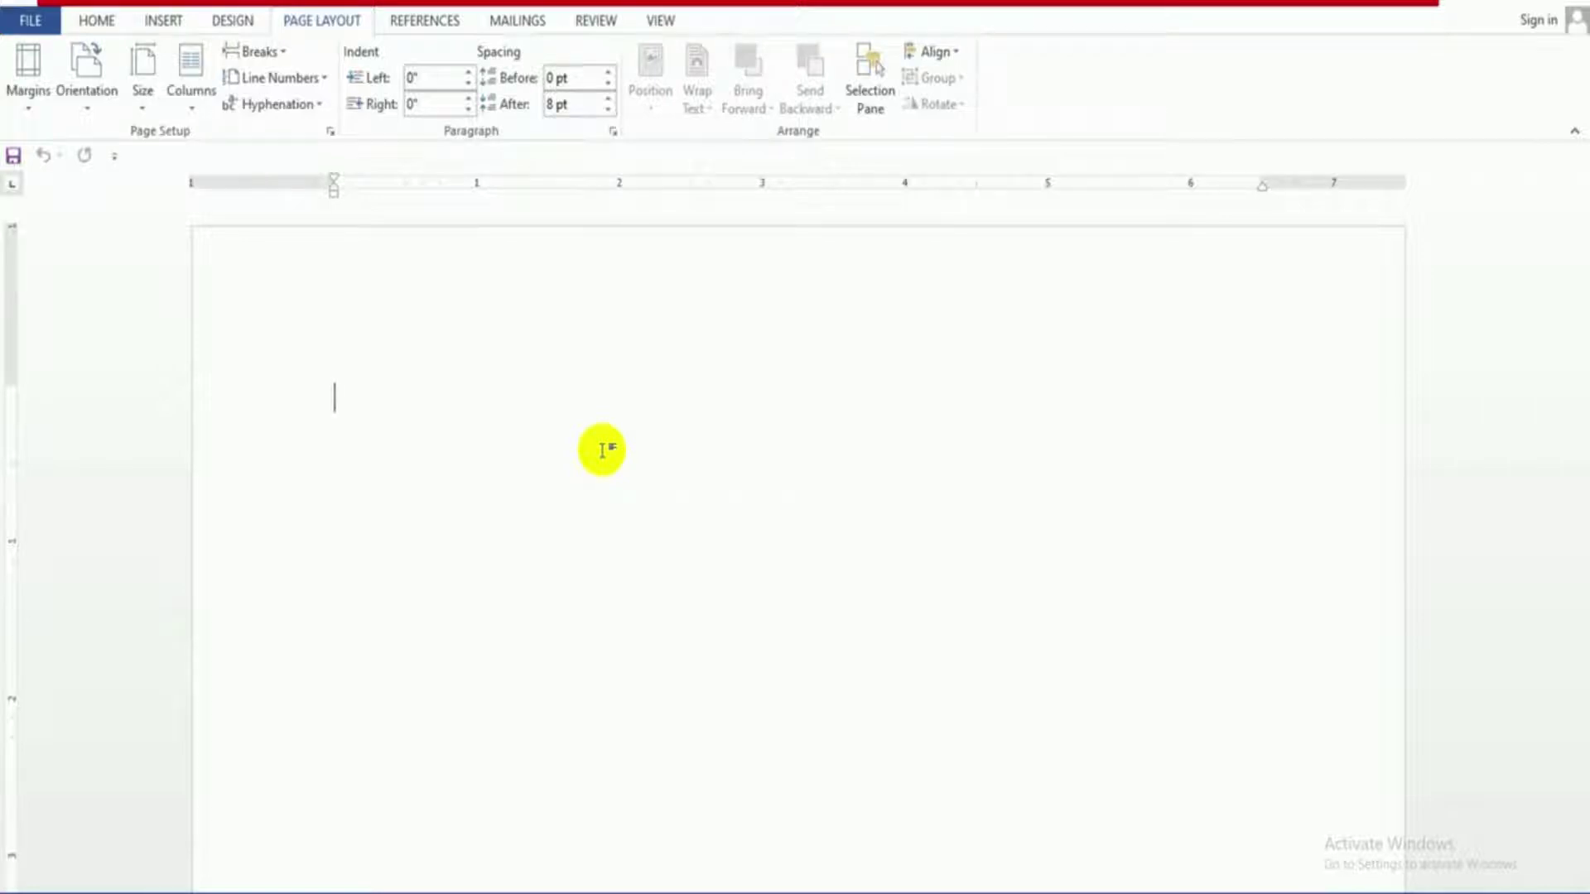
- Fill the blank document with random placeholder text using =rand(10,10)
text(=rand)
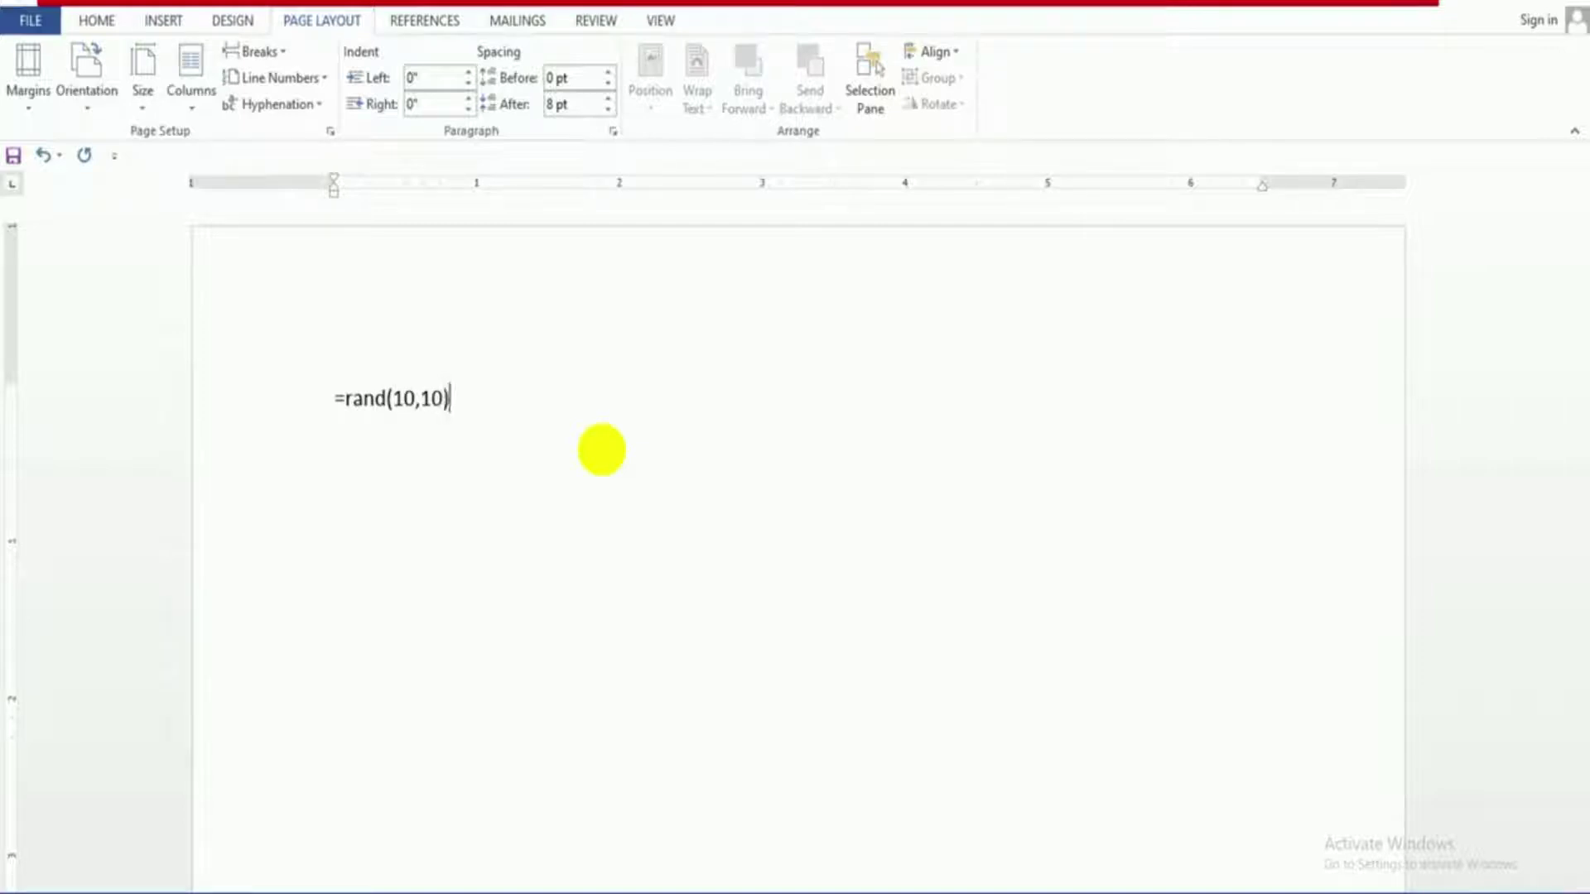
text((10,10))
key(Return)
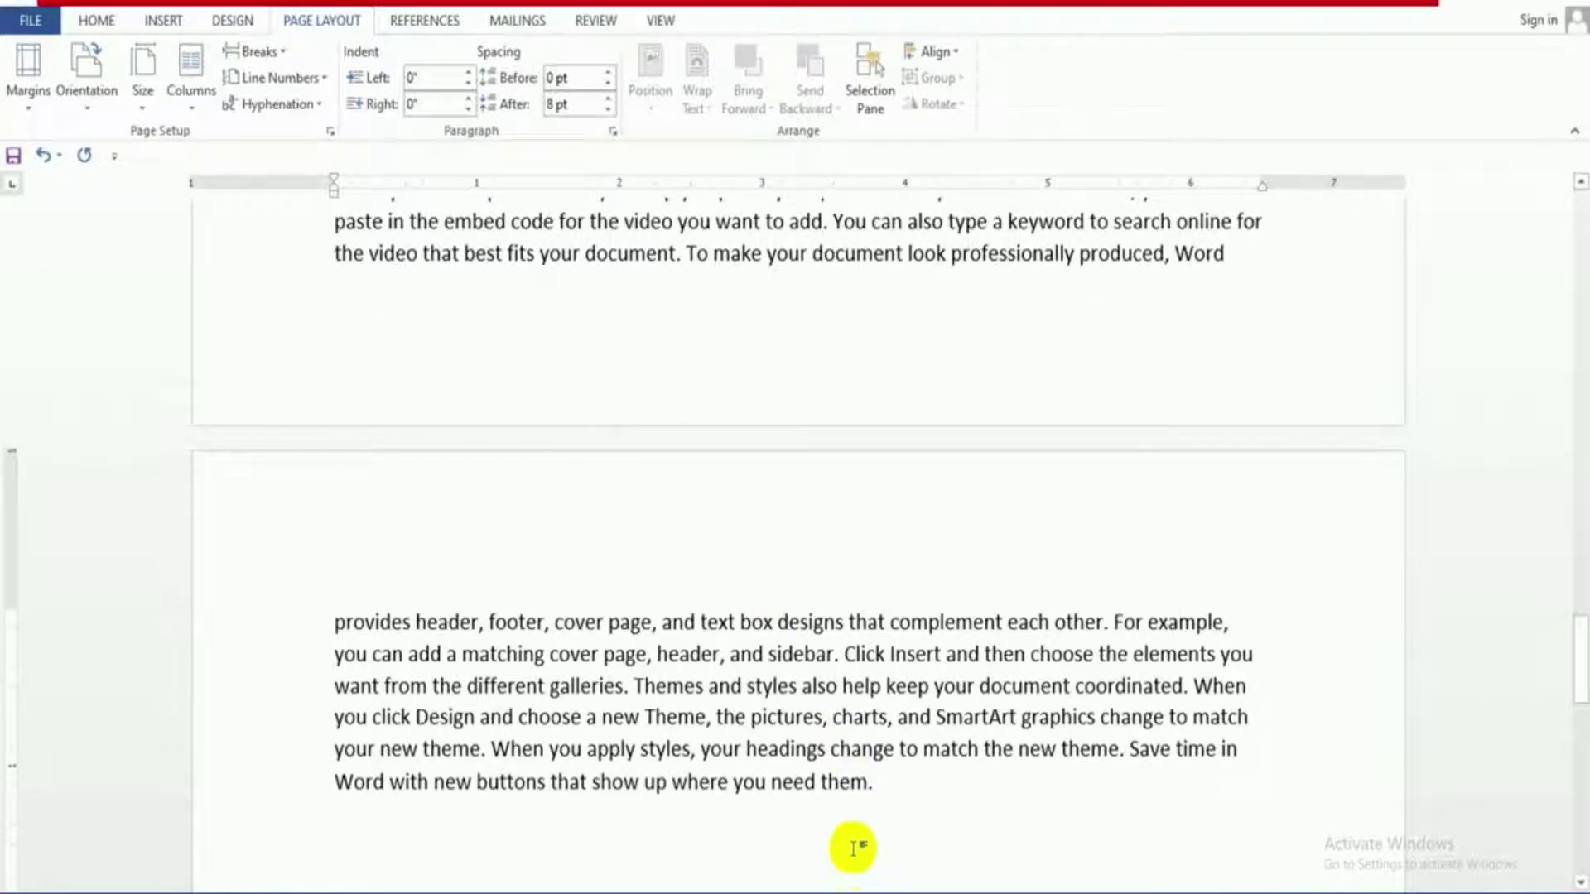
- Delete the leftover placeholder text that spills onto the last page
drag(853, 849, 289, 587)
key(ctrl+c)
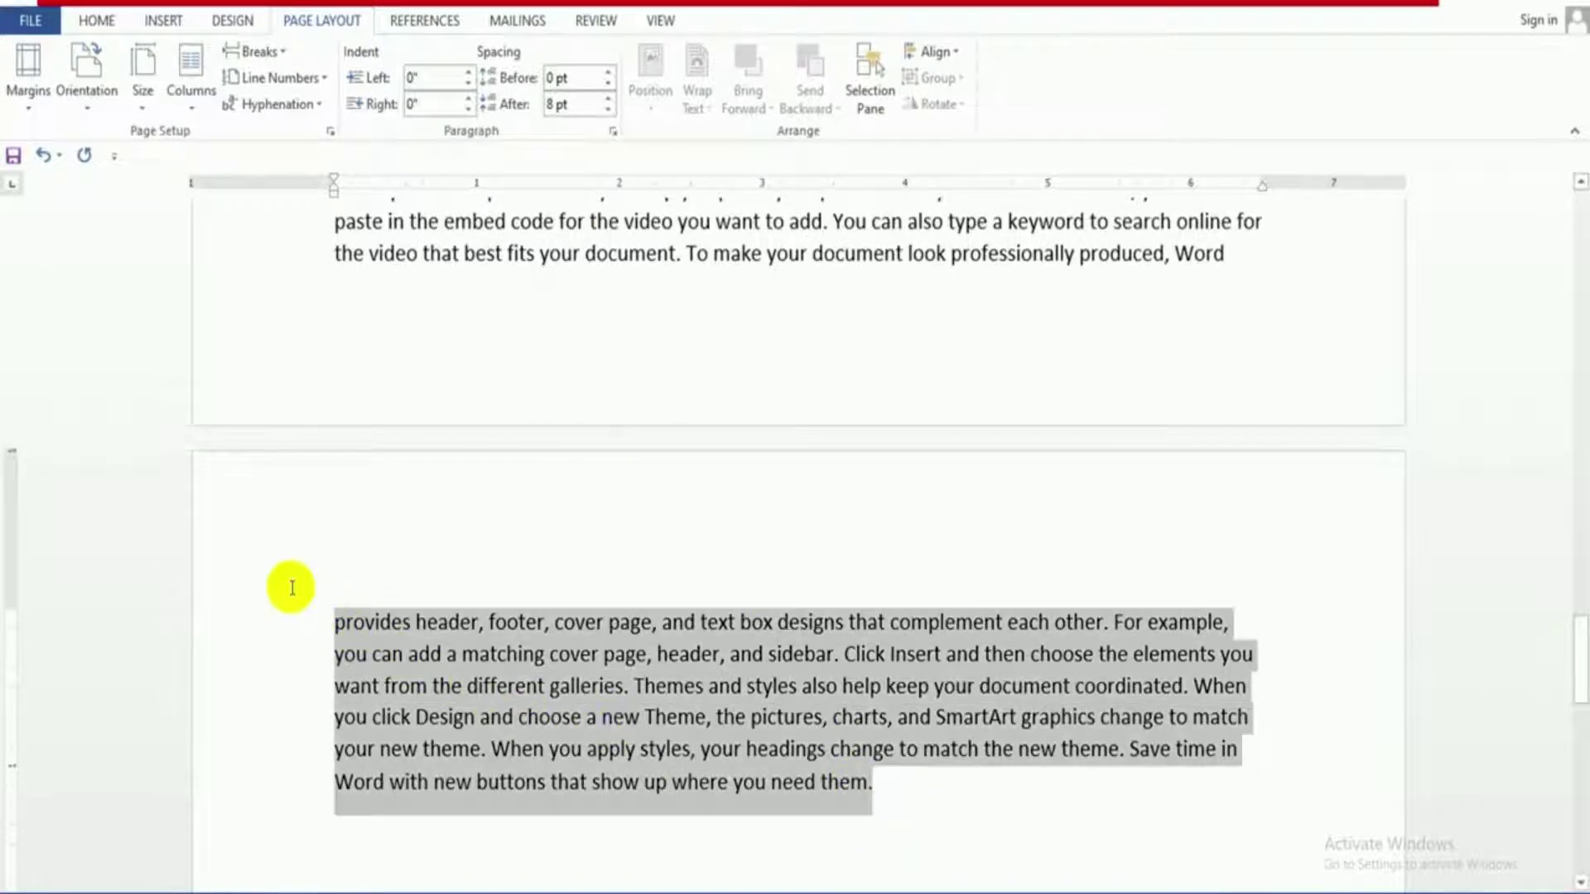
key(Delete)
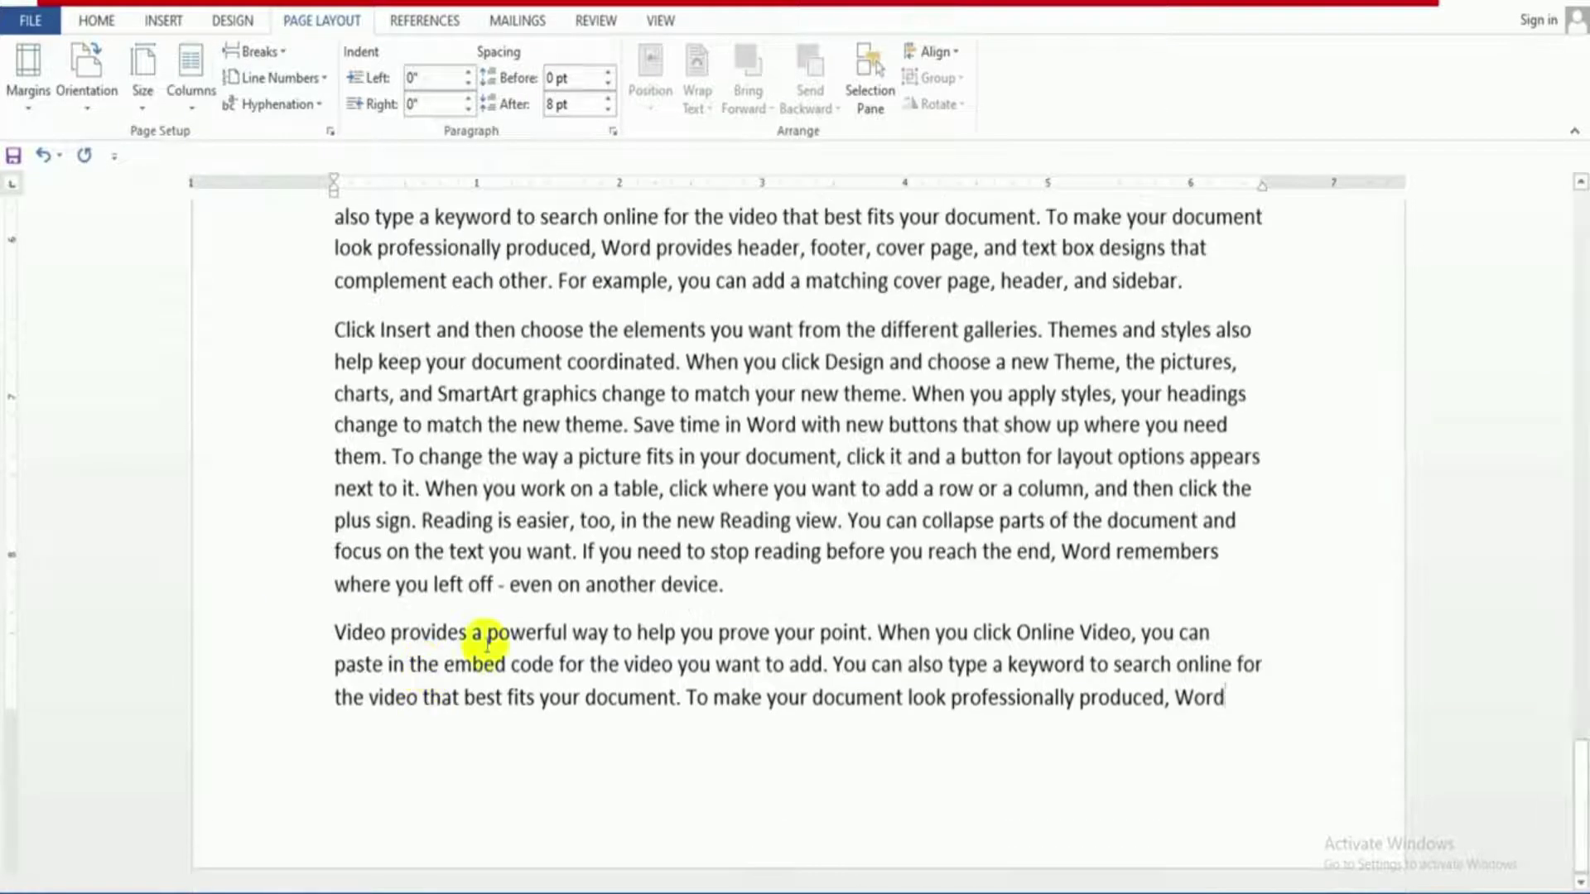
key(ctrl+v)
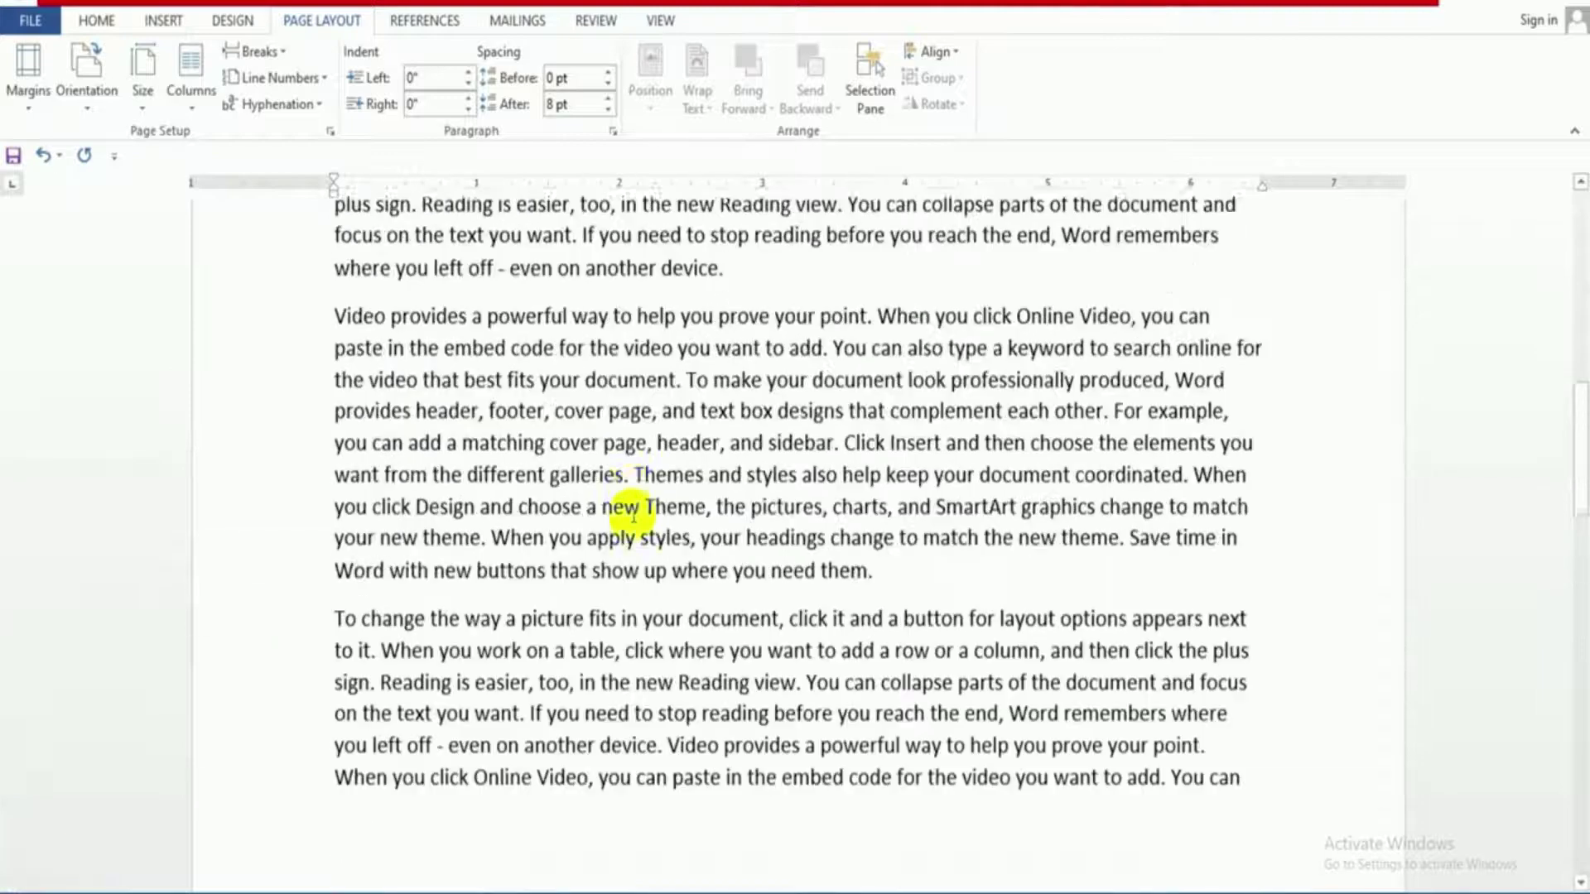
- Lay the document's text out in two columns and review the result from the first page
scroll(634, 515, up, 10)
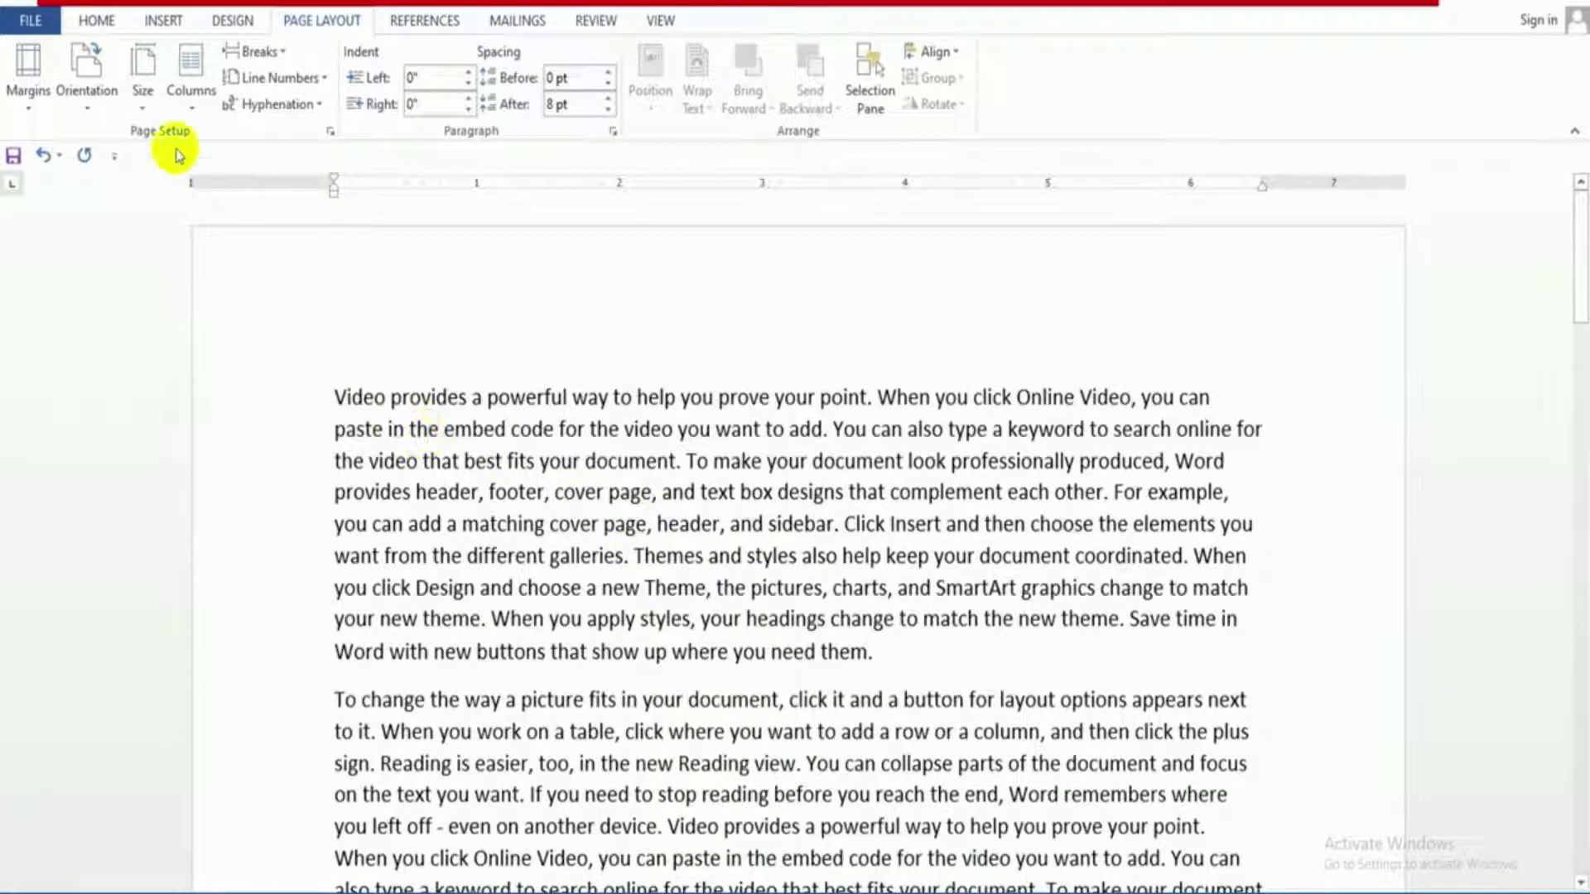
click(199, 117)
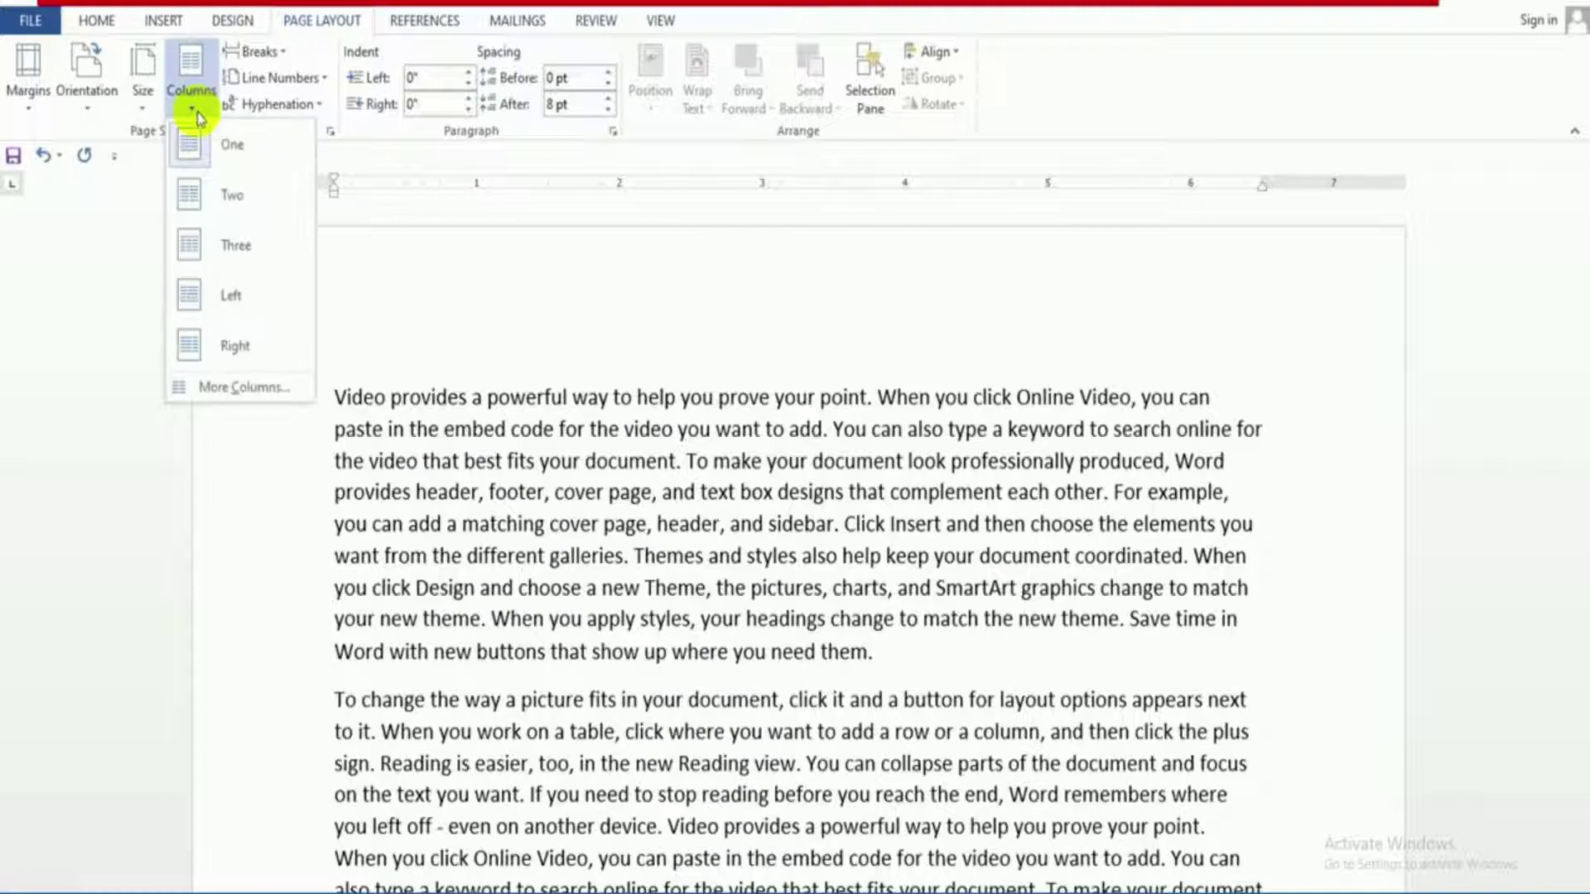
click(201, 195)
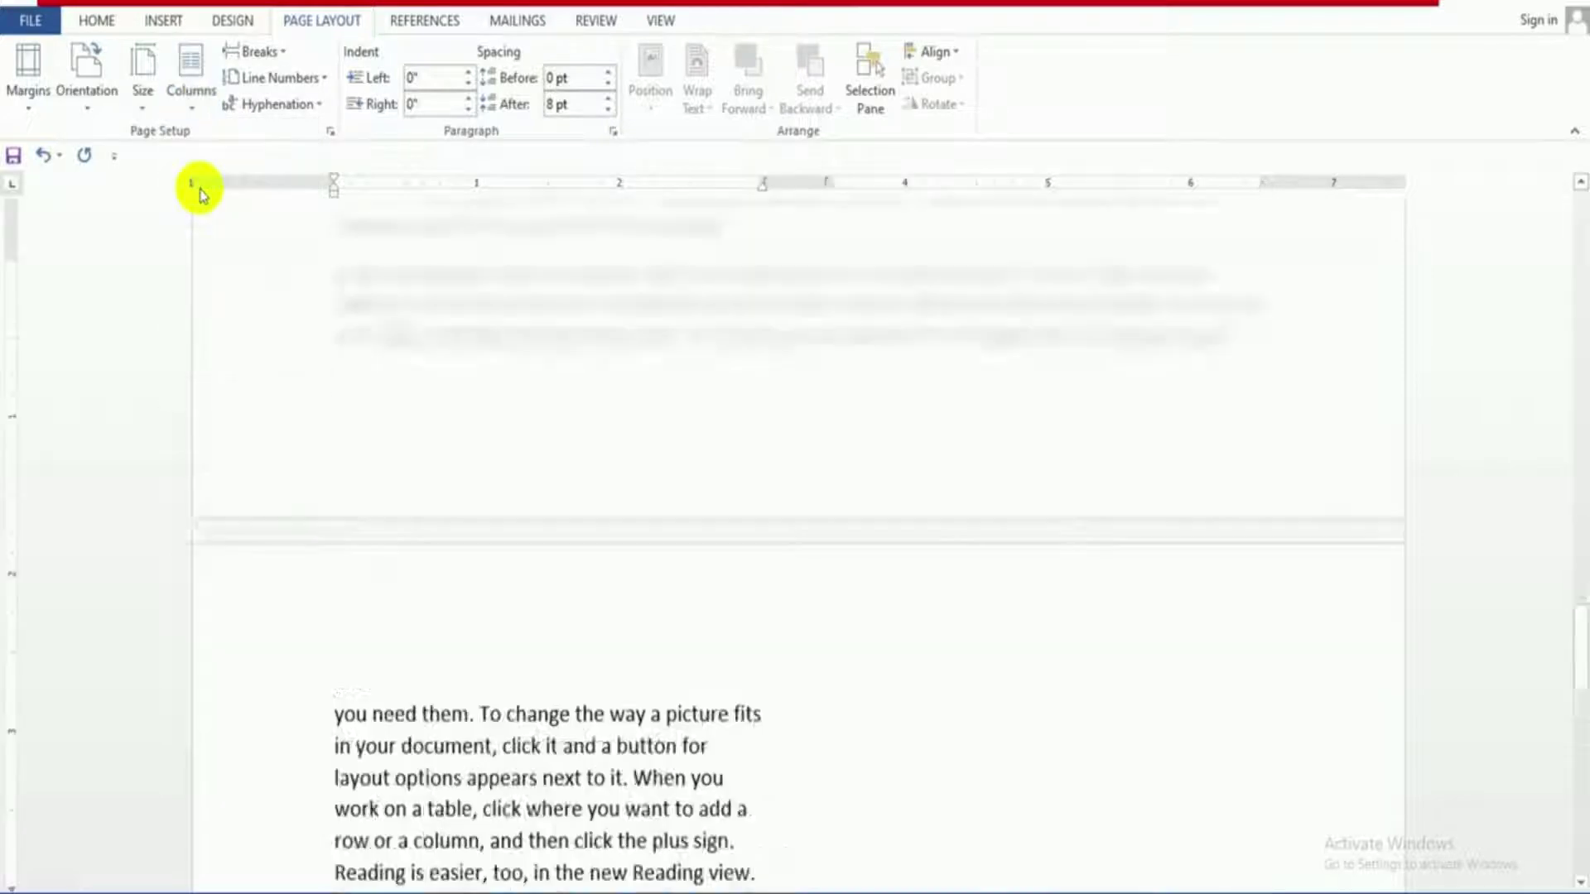
scroll(513, 437, up, 10)
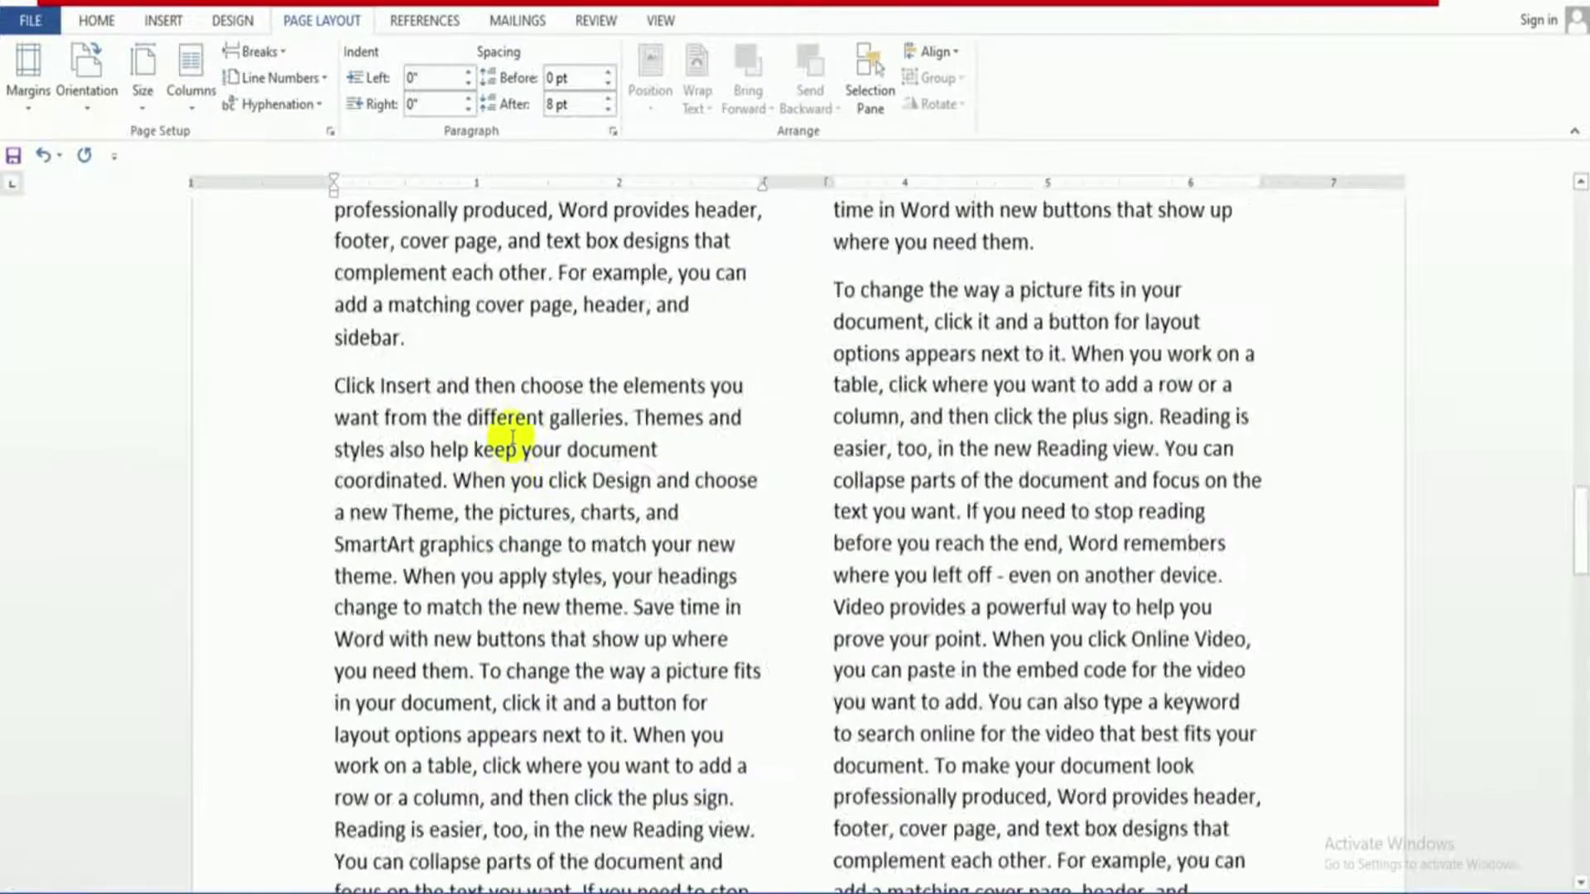
scroll(505, 431, up, 3)
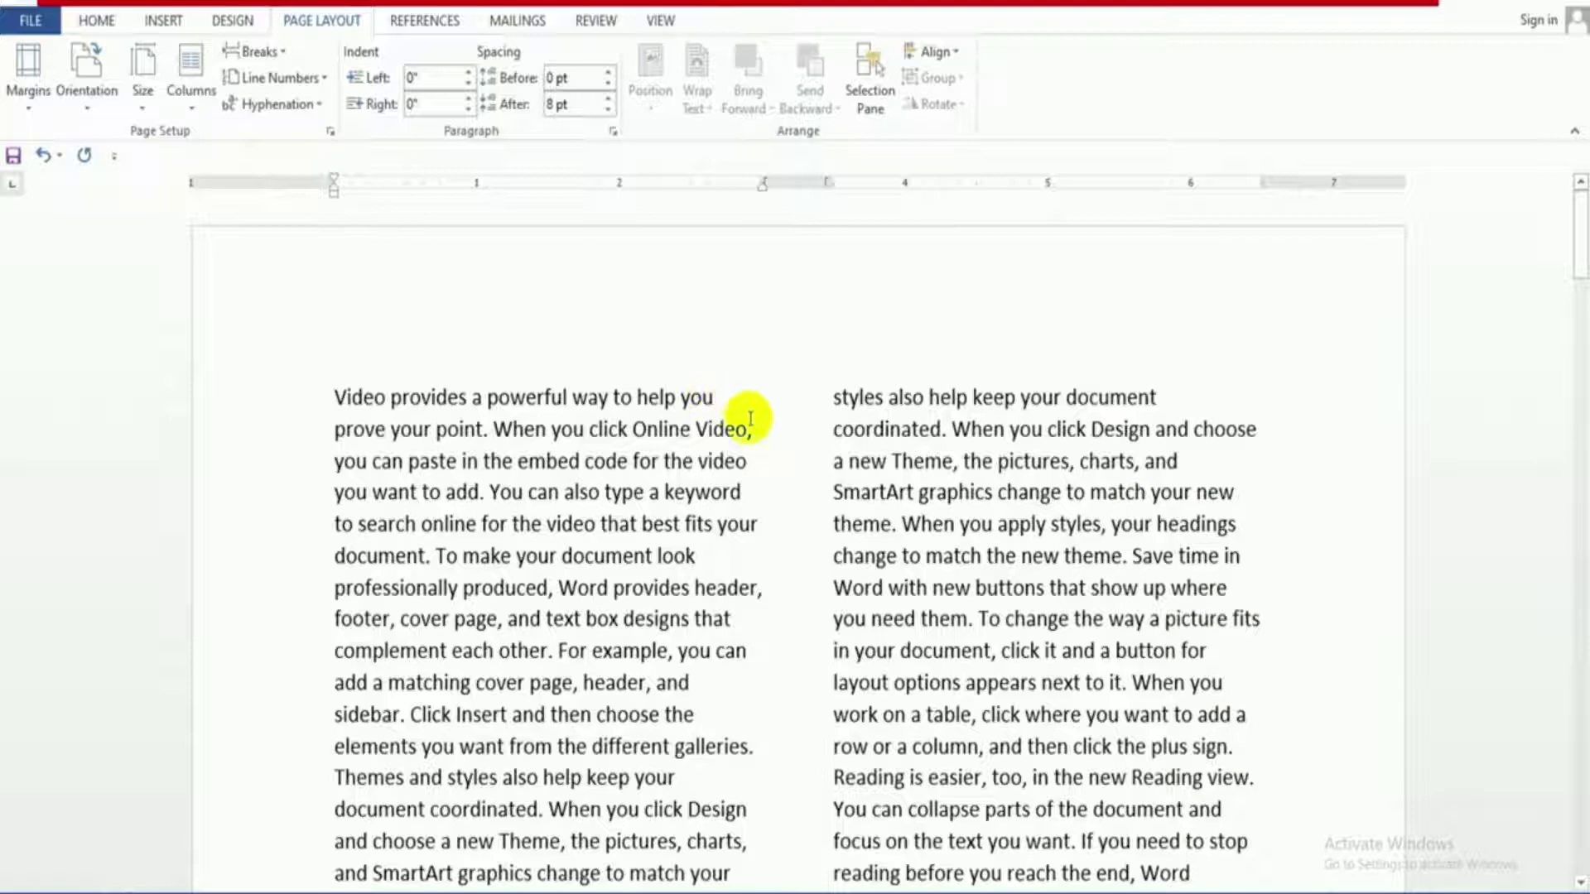
- Justify all of the document's text
click(638, 524)
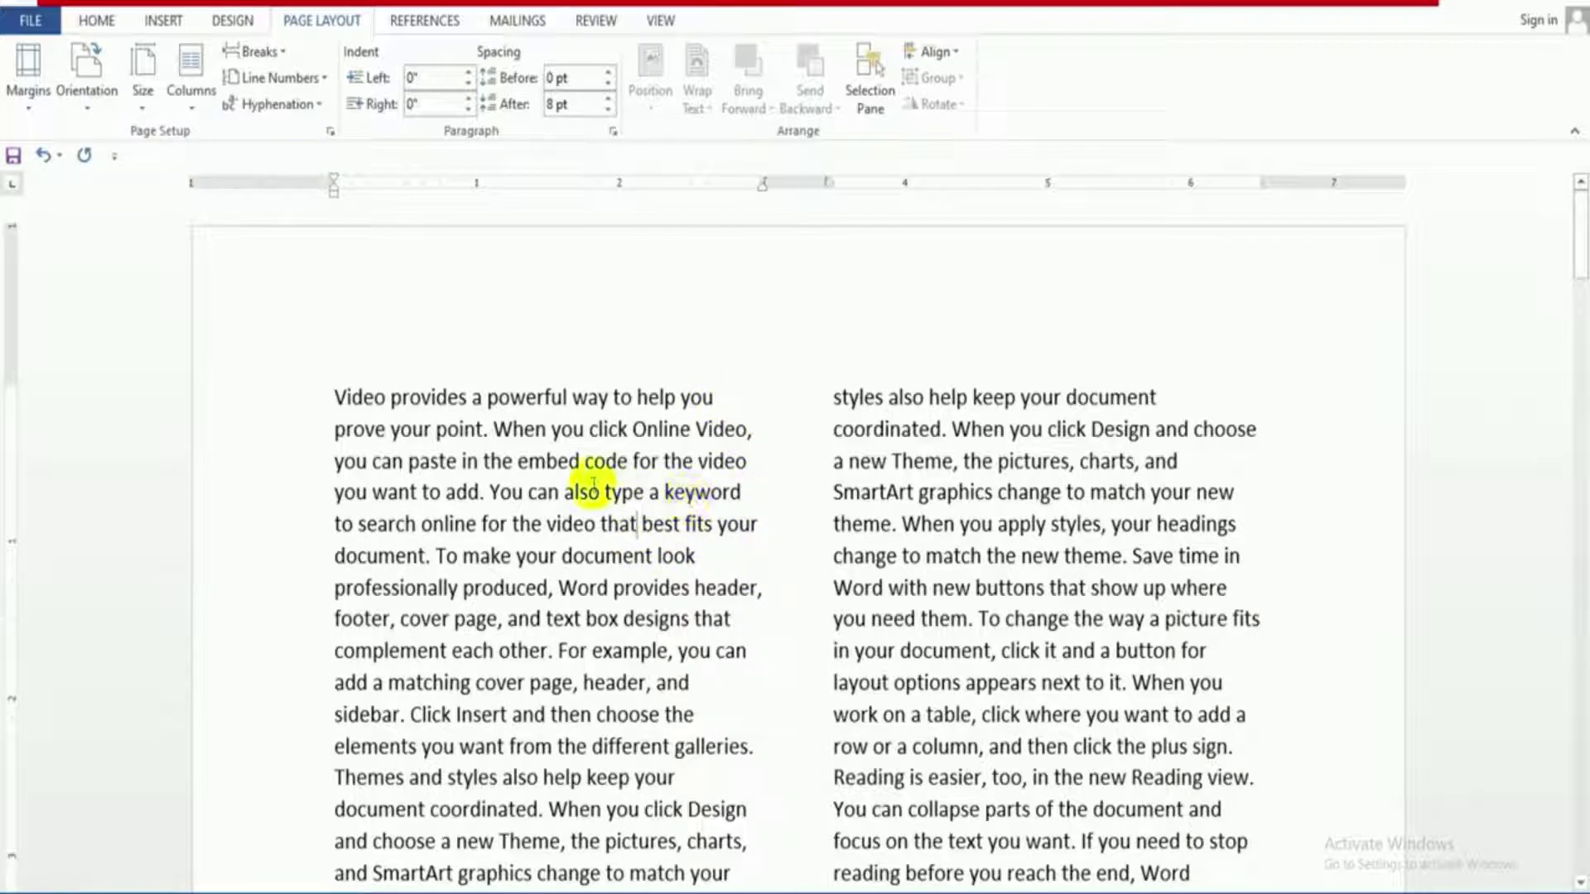
key(ctrl+s)
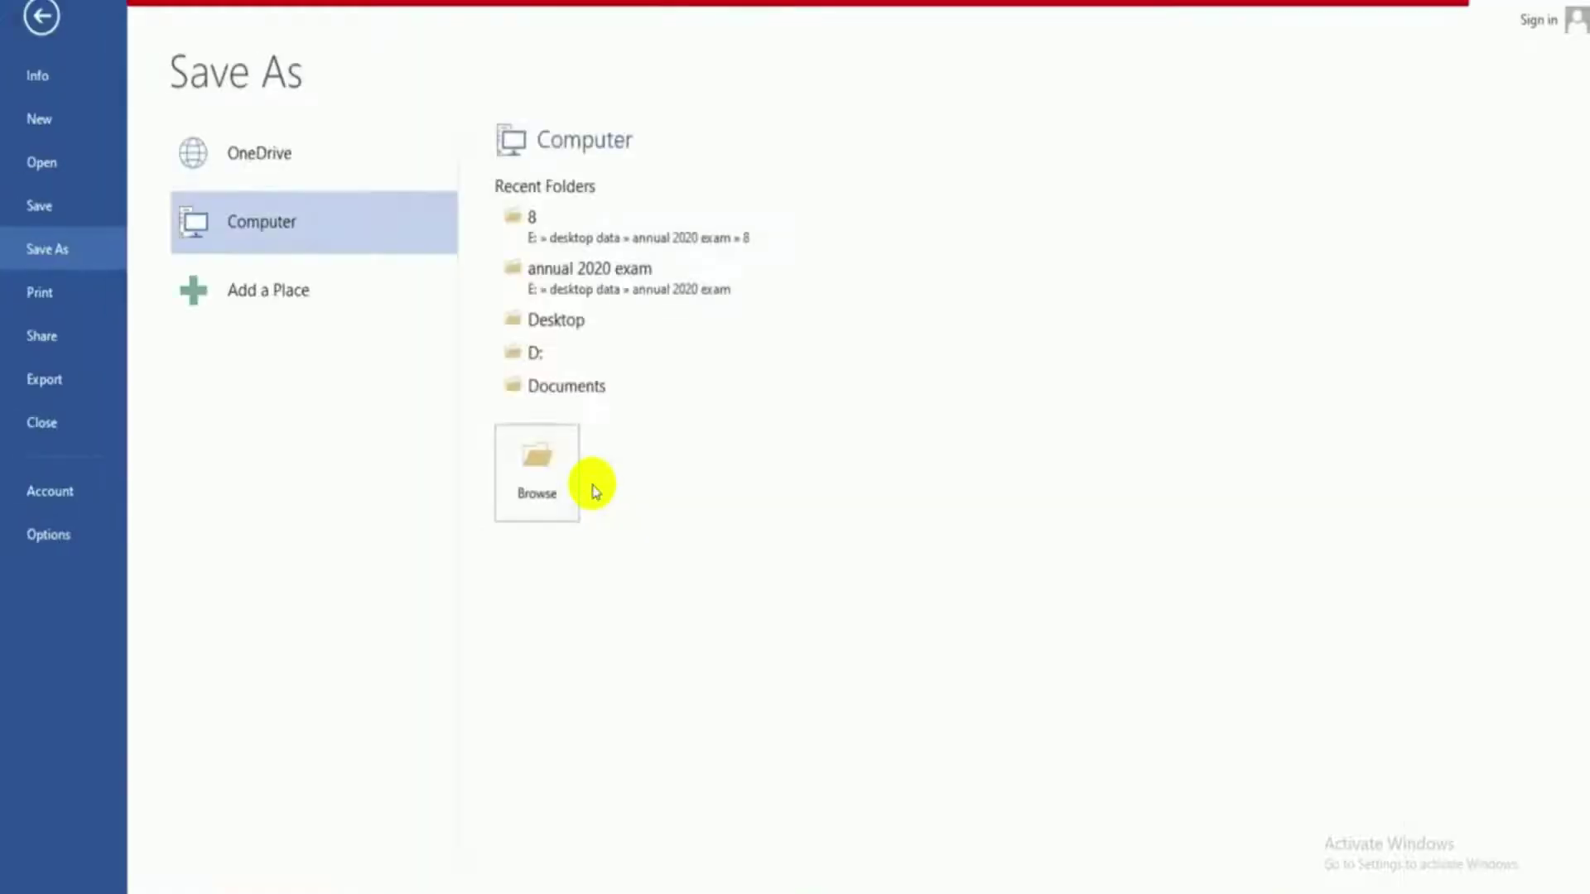
key(Escape)
key(ctrl+a)
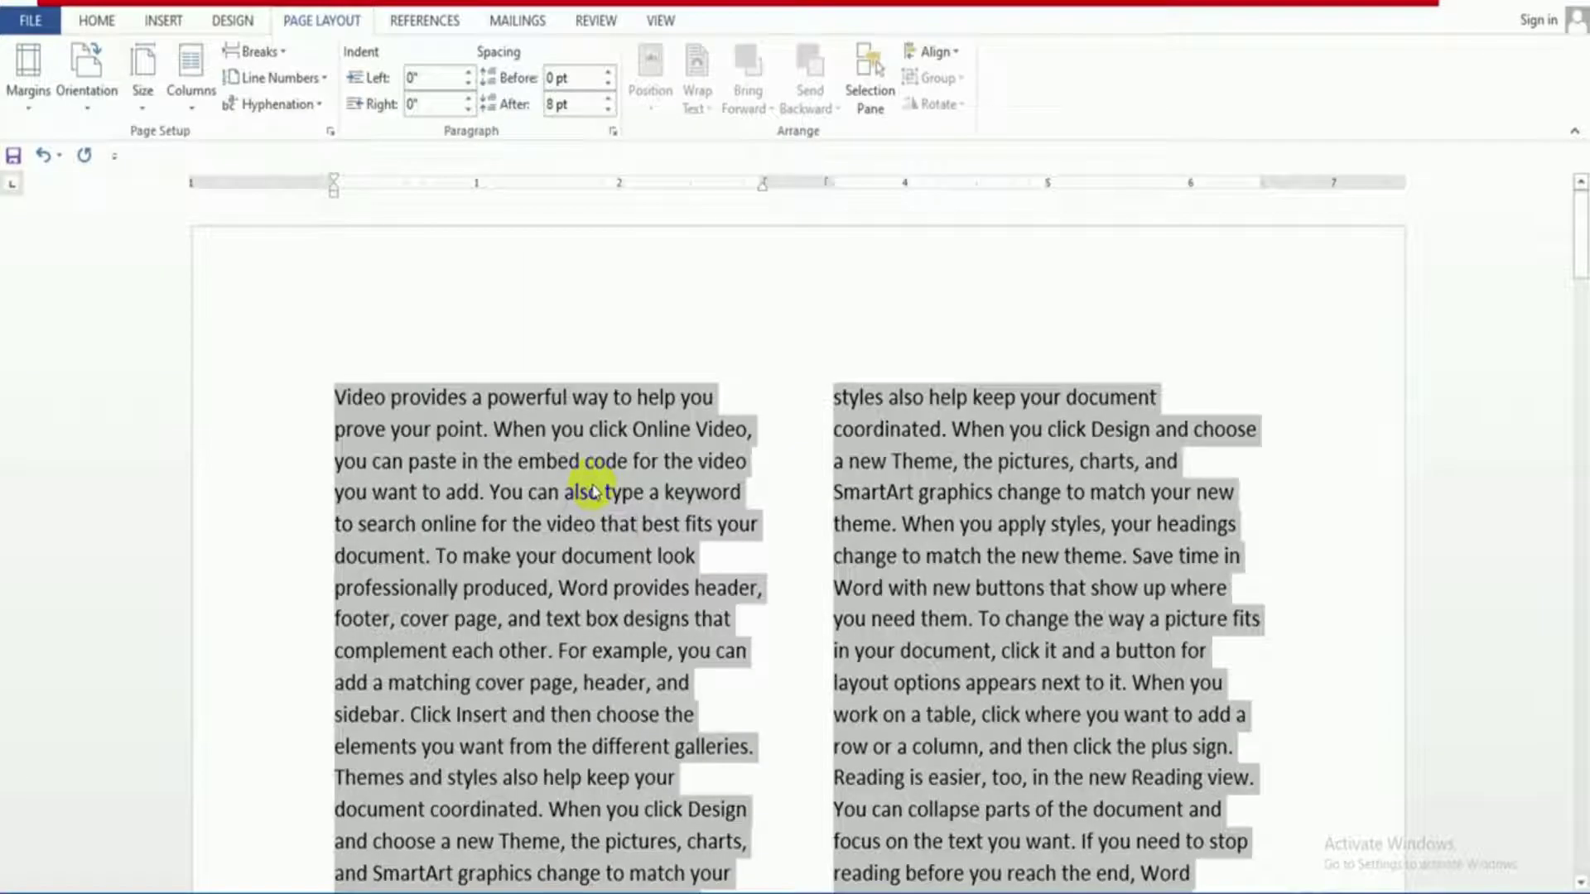
key(ctrl+j)
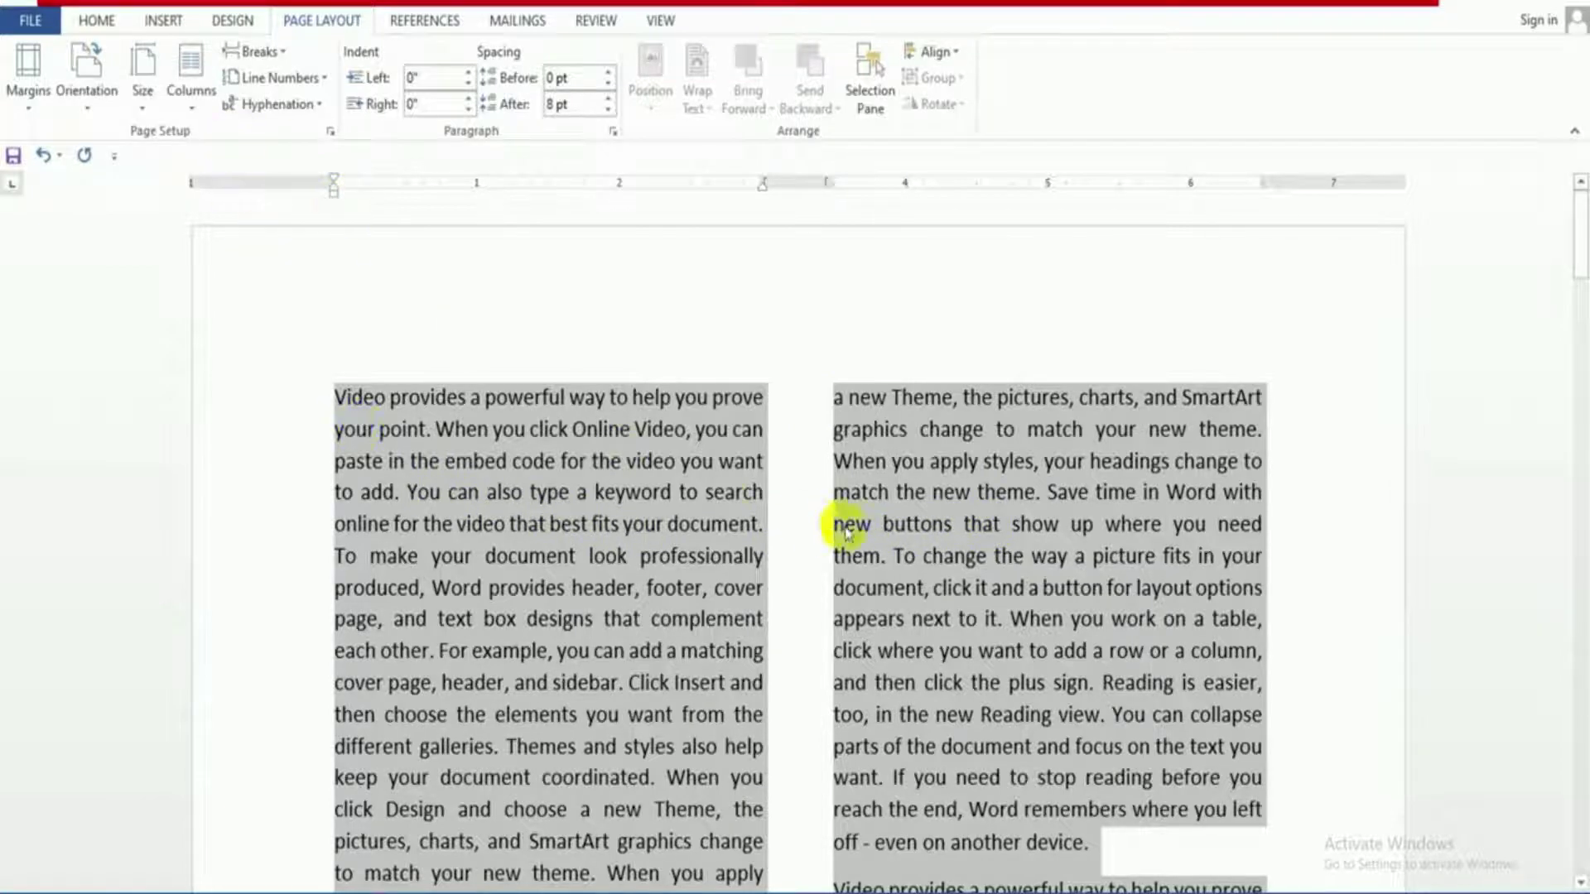
- Change the layout of the selected text to three columns
click(187, 104)
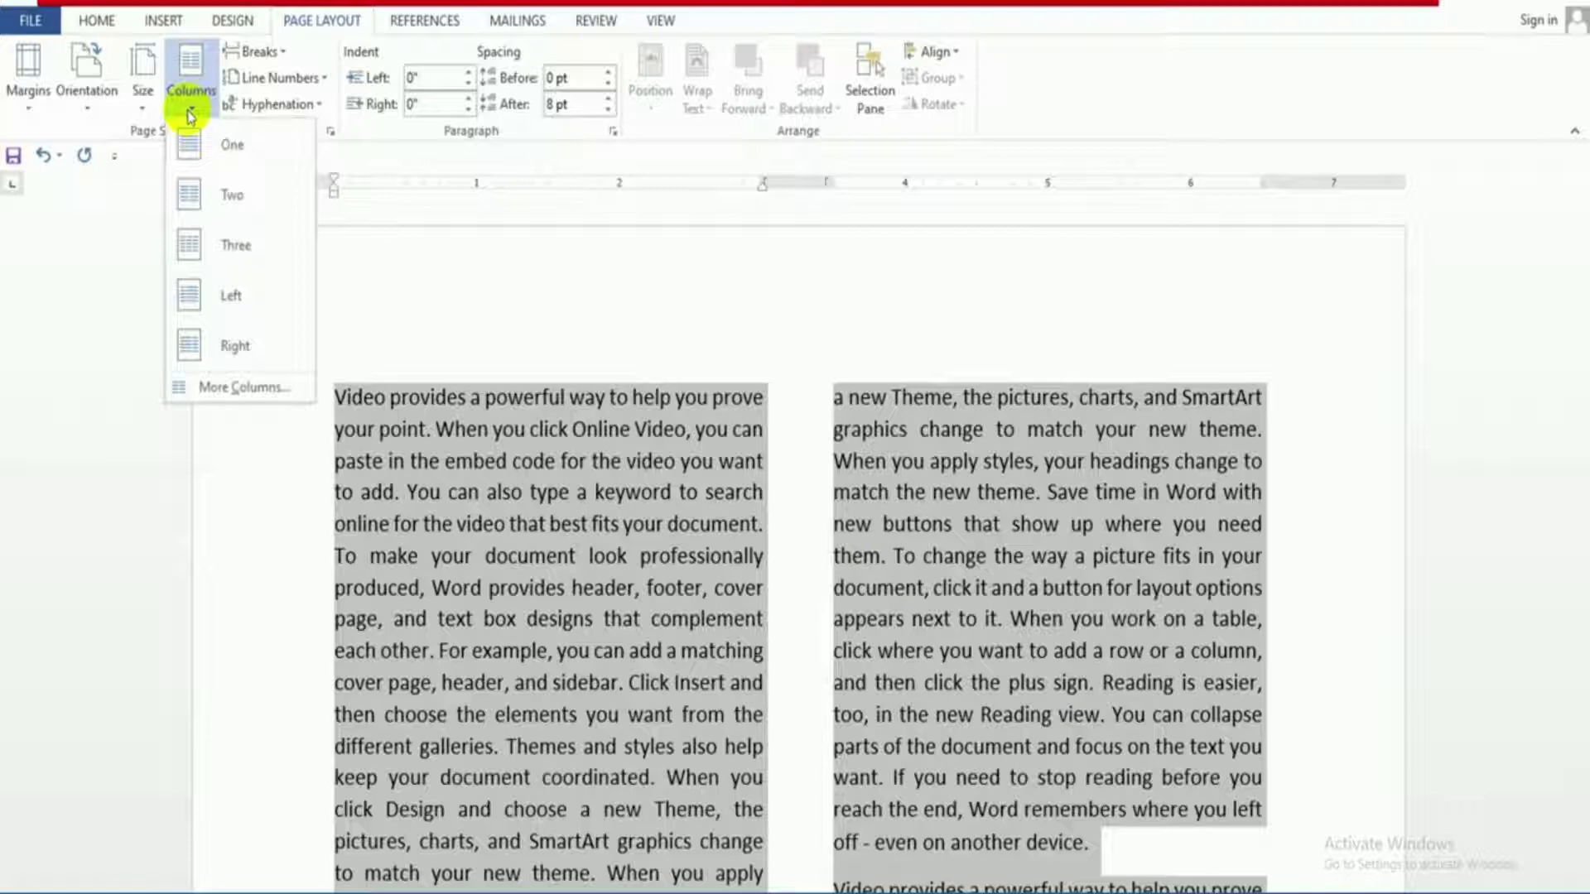
click(228, 243)
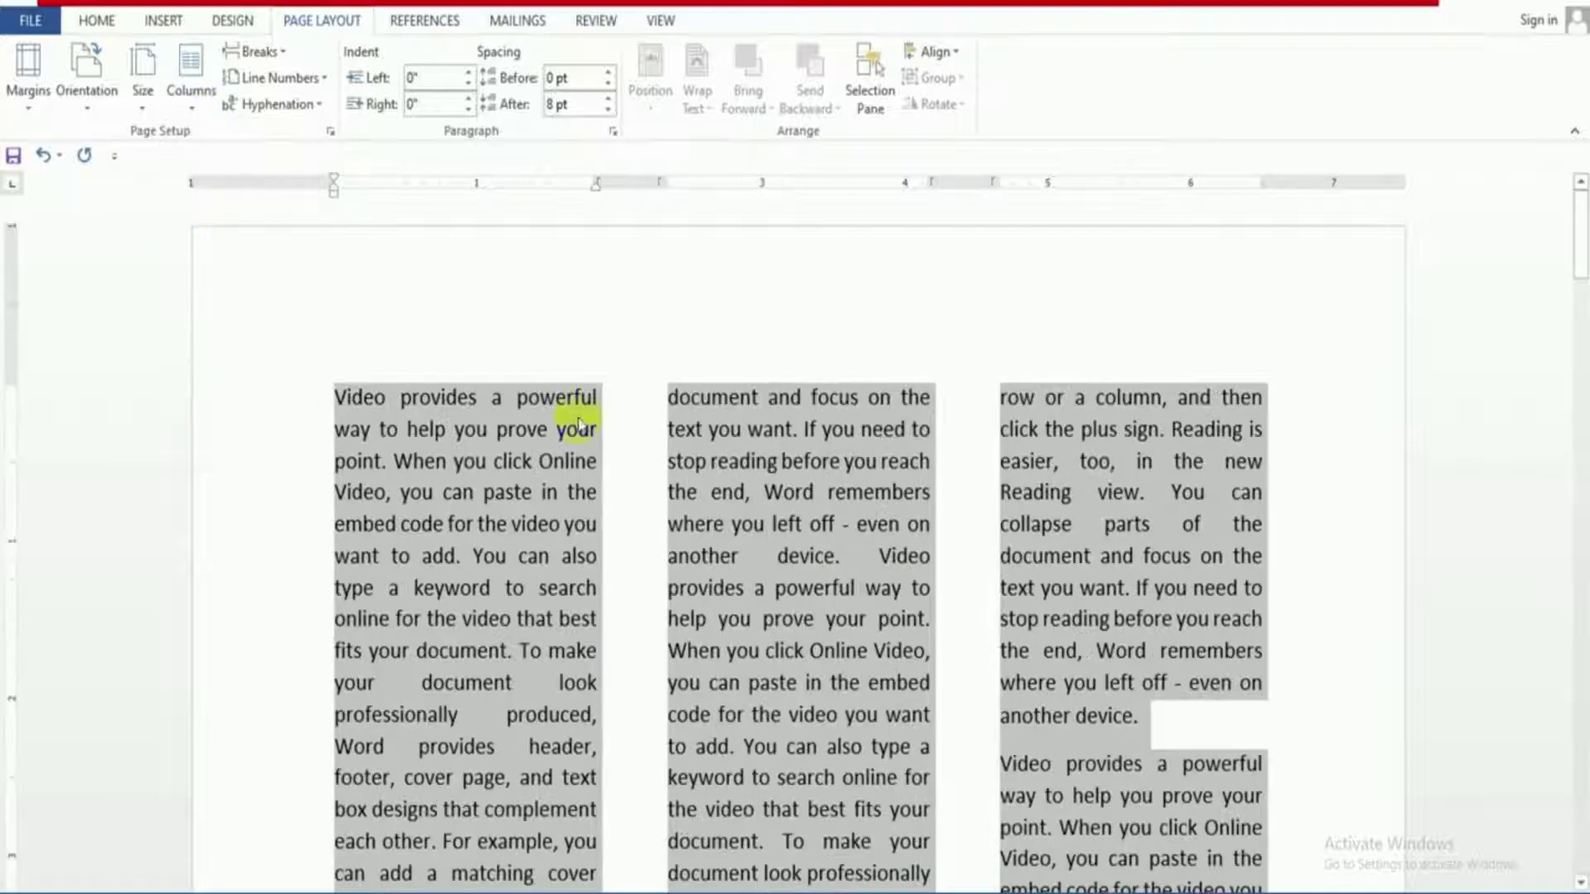
- Apply the Left column preset to the selected text and replace it with the Right preset
click(187, 106)
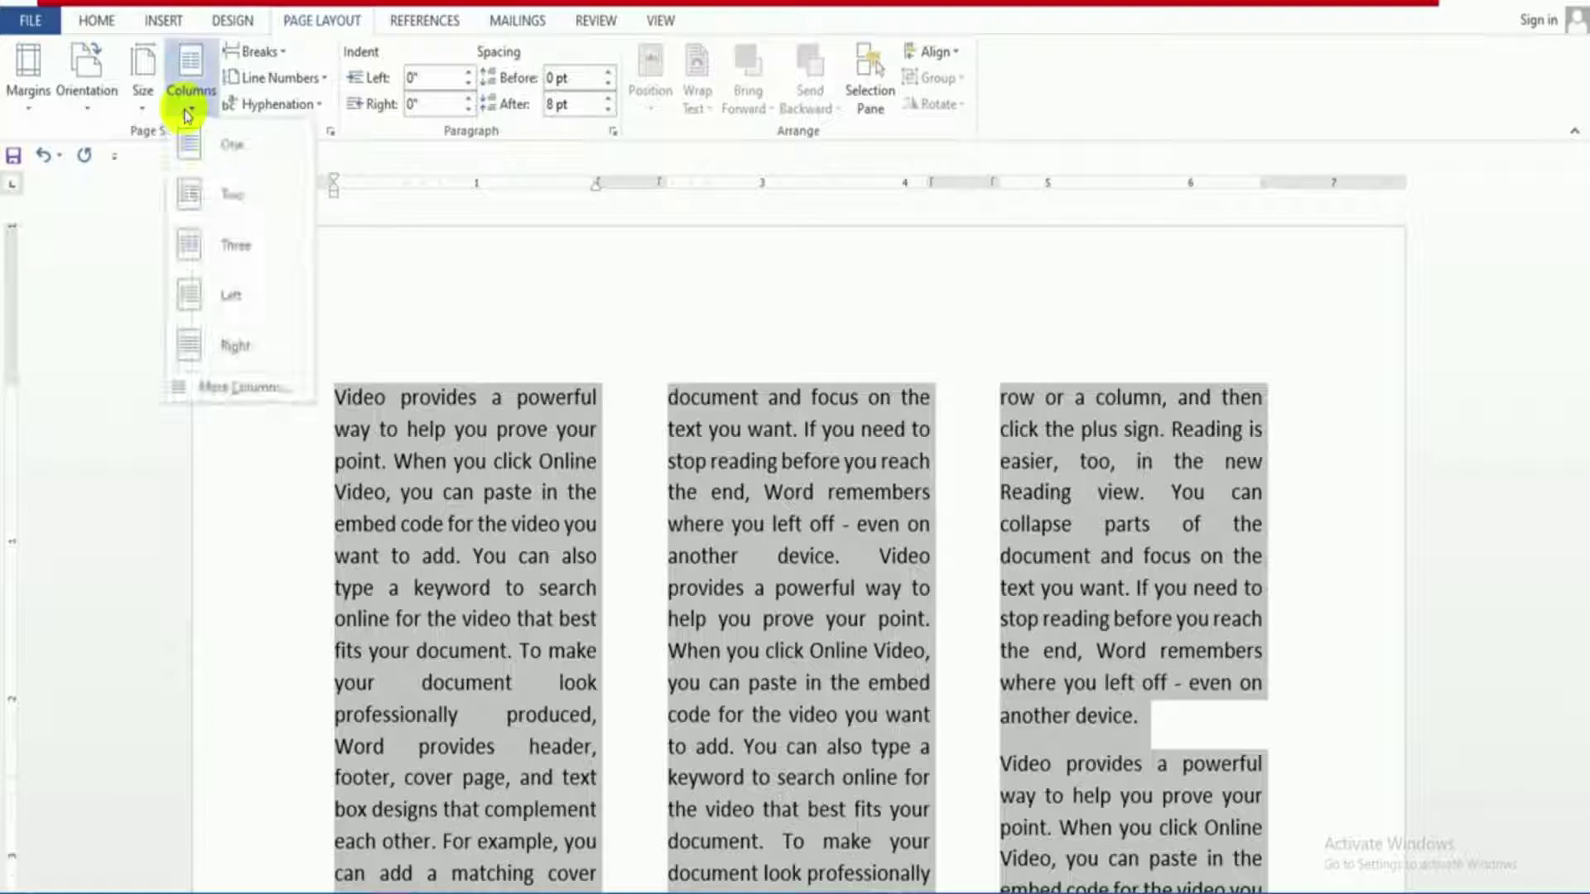
click(249, 304)
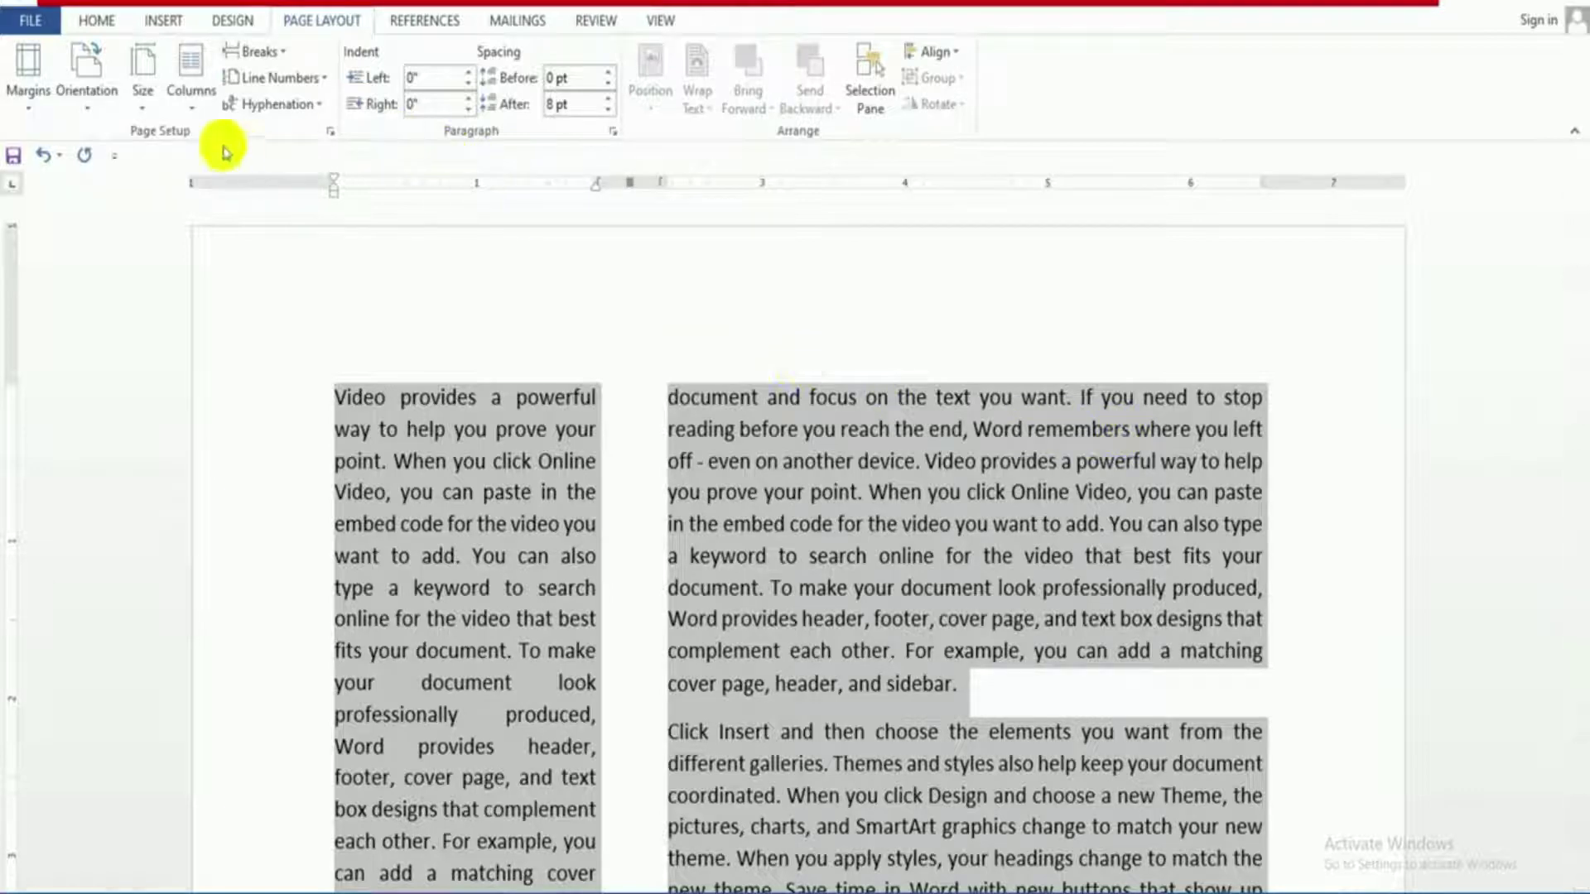
click(190, 97)
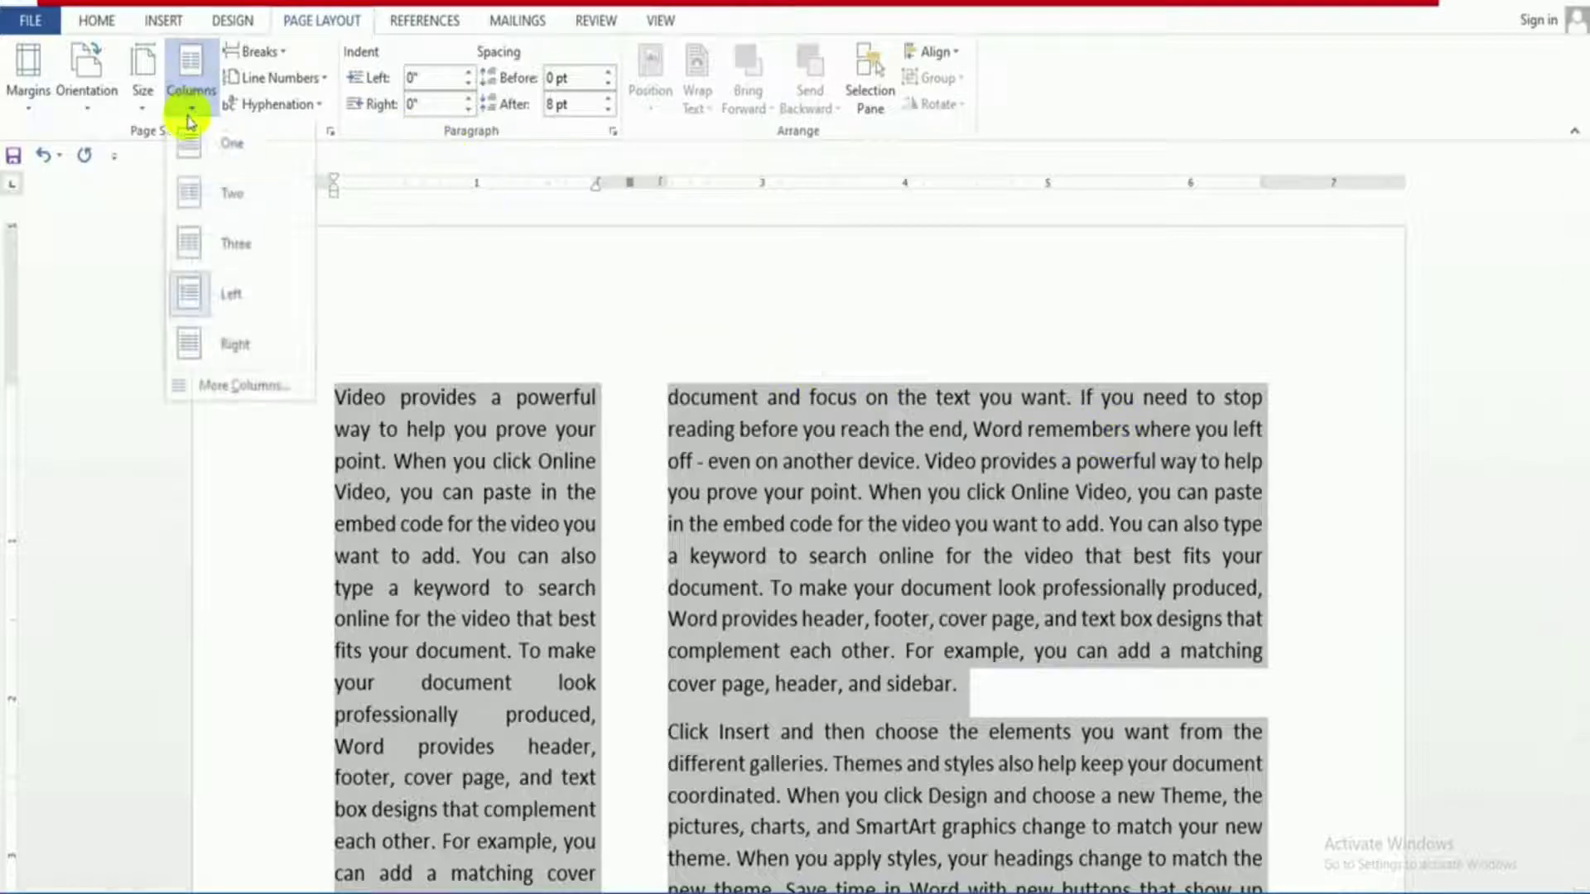
click(272, 346)
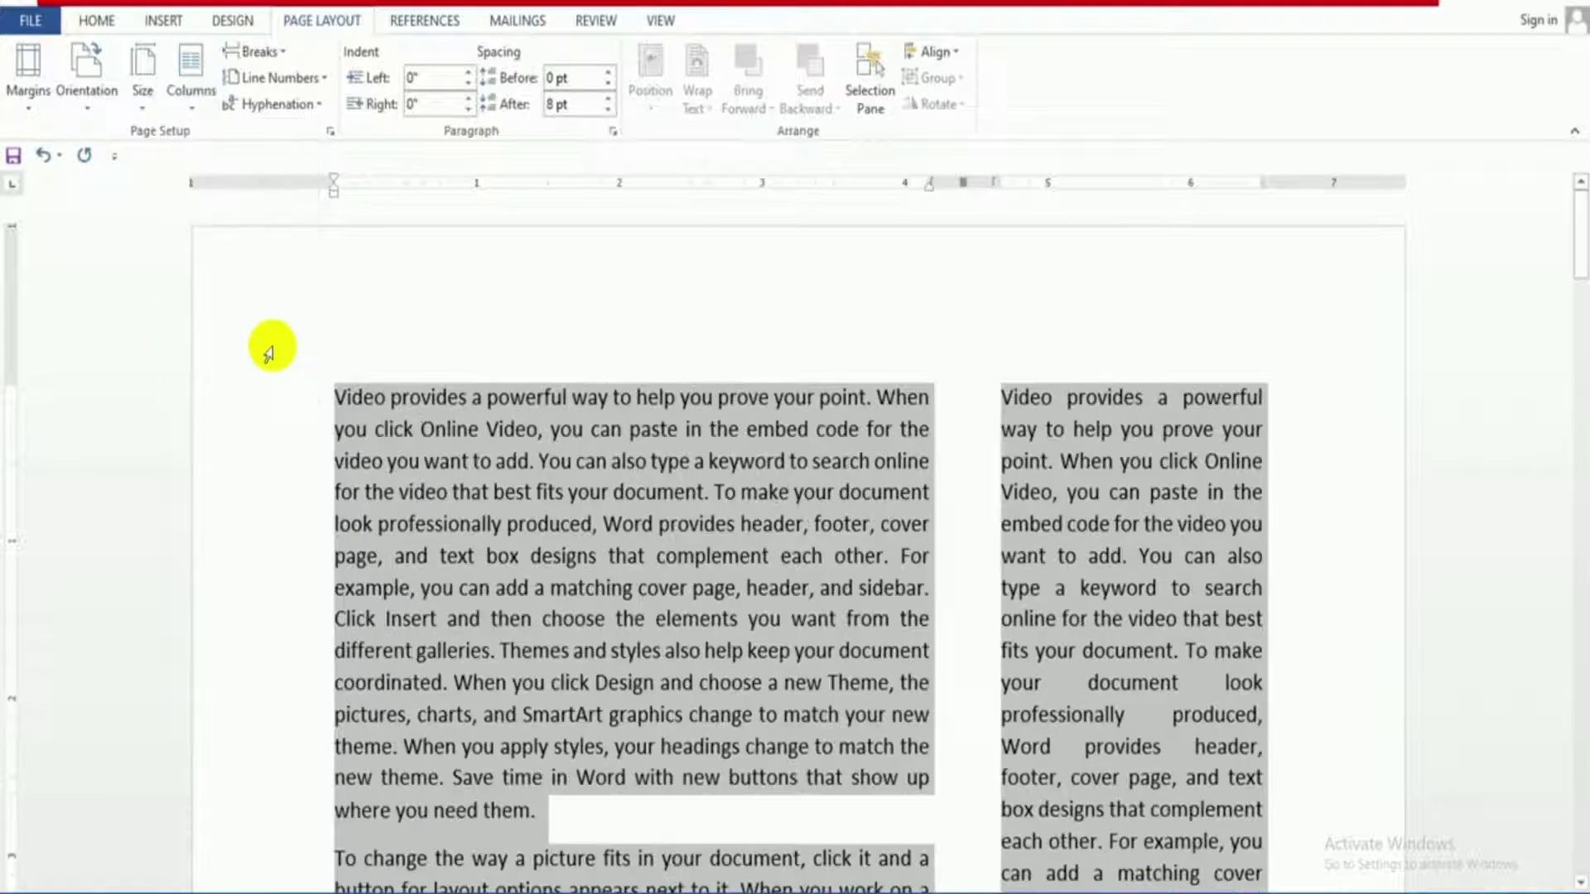
- Set the selected text to four equal-width columns with 1.25" width and 0.5" spacing, using the custom column settings
click(184, 110)
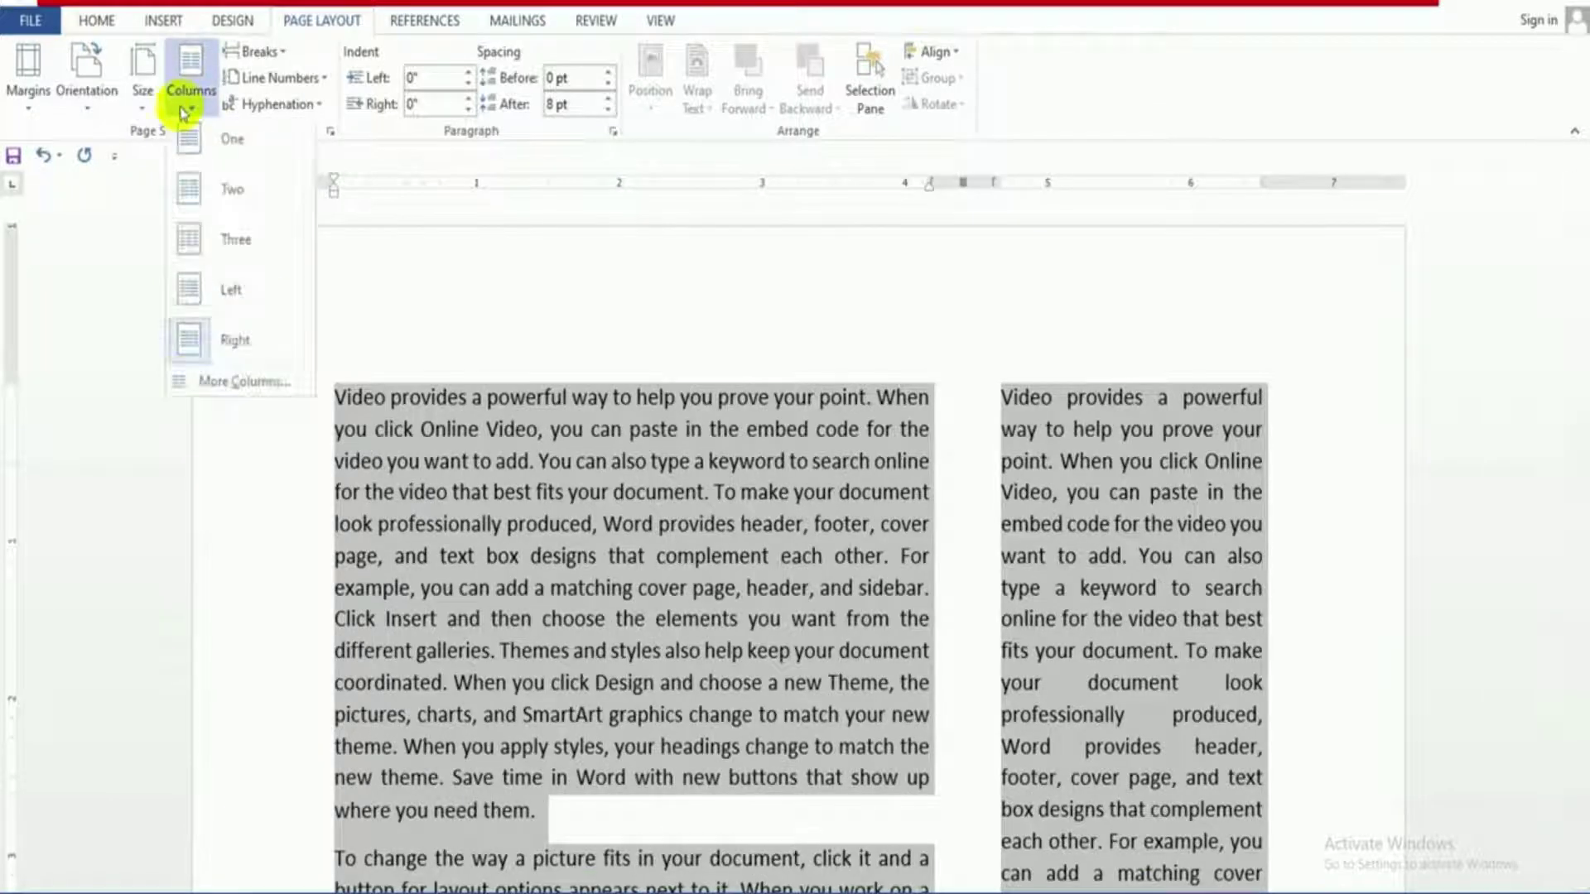
click(265, 383)
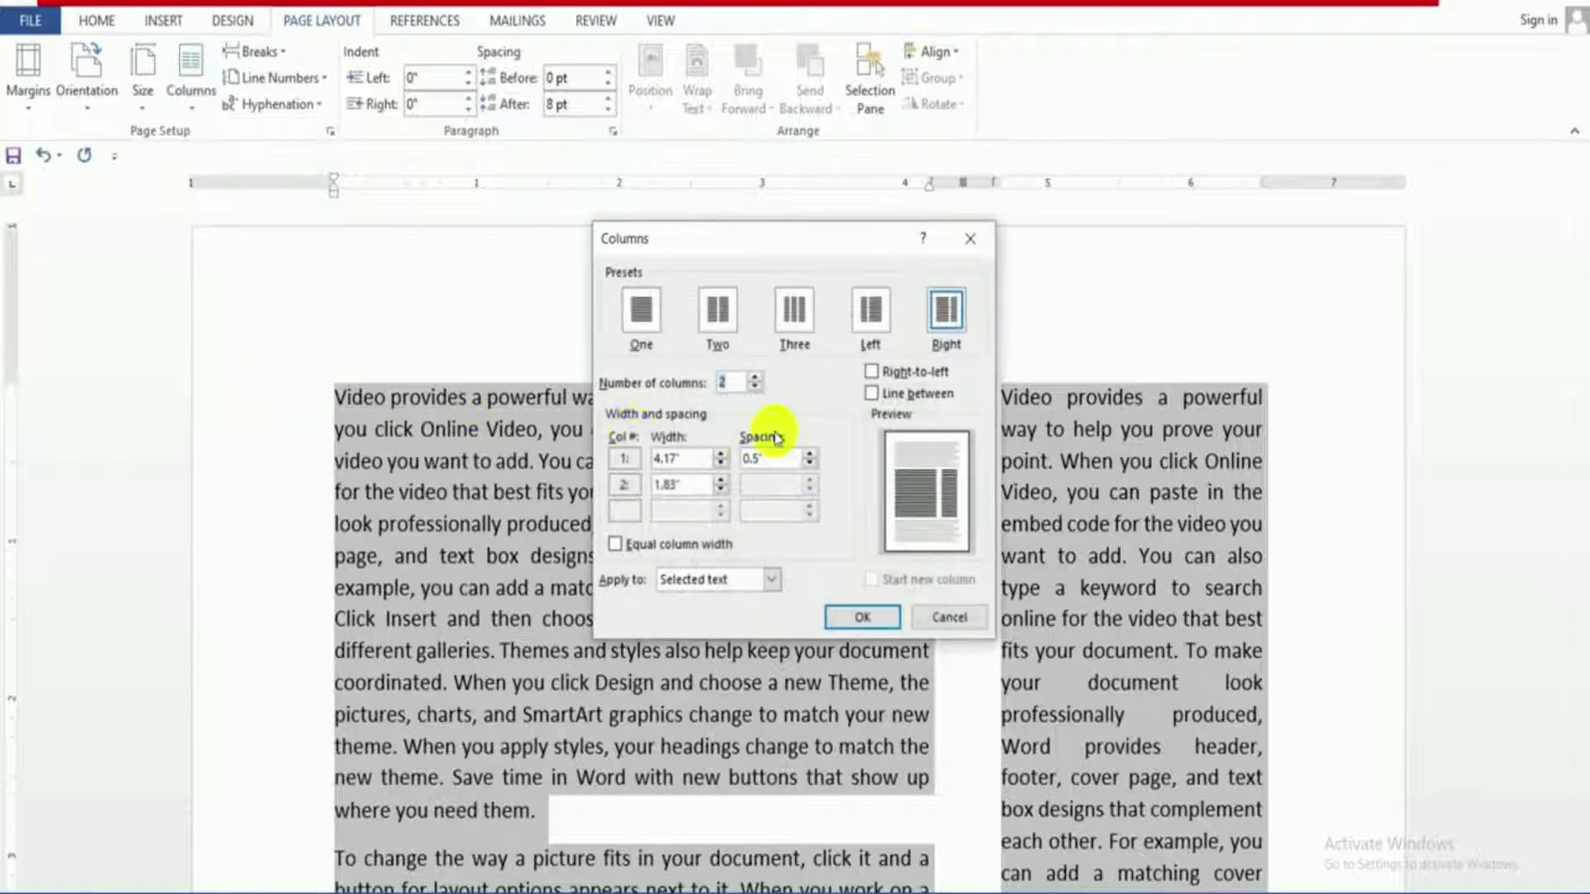
click(718, 313)
click(792, 313)
click(871, 313)
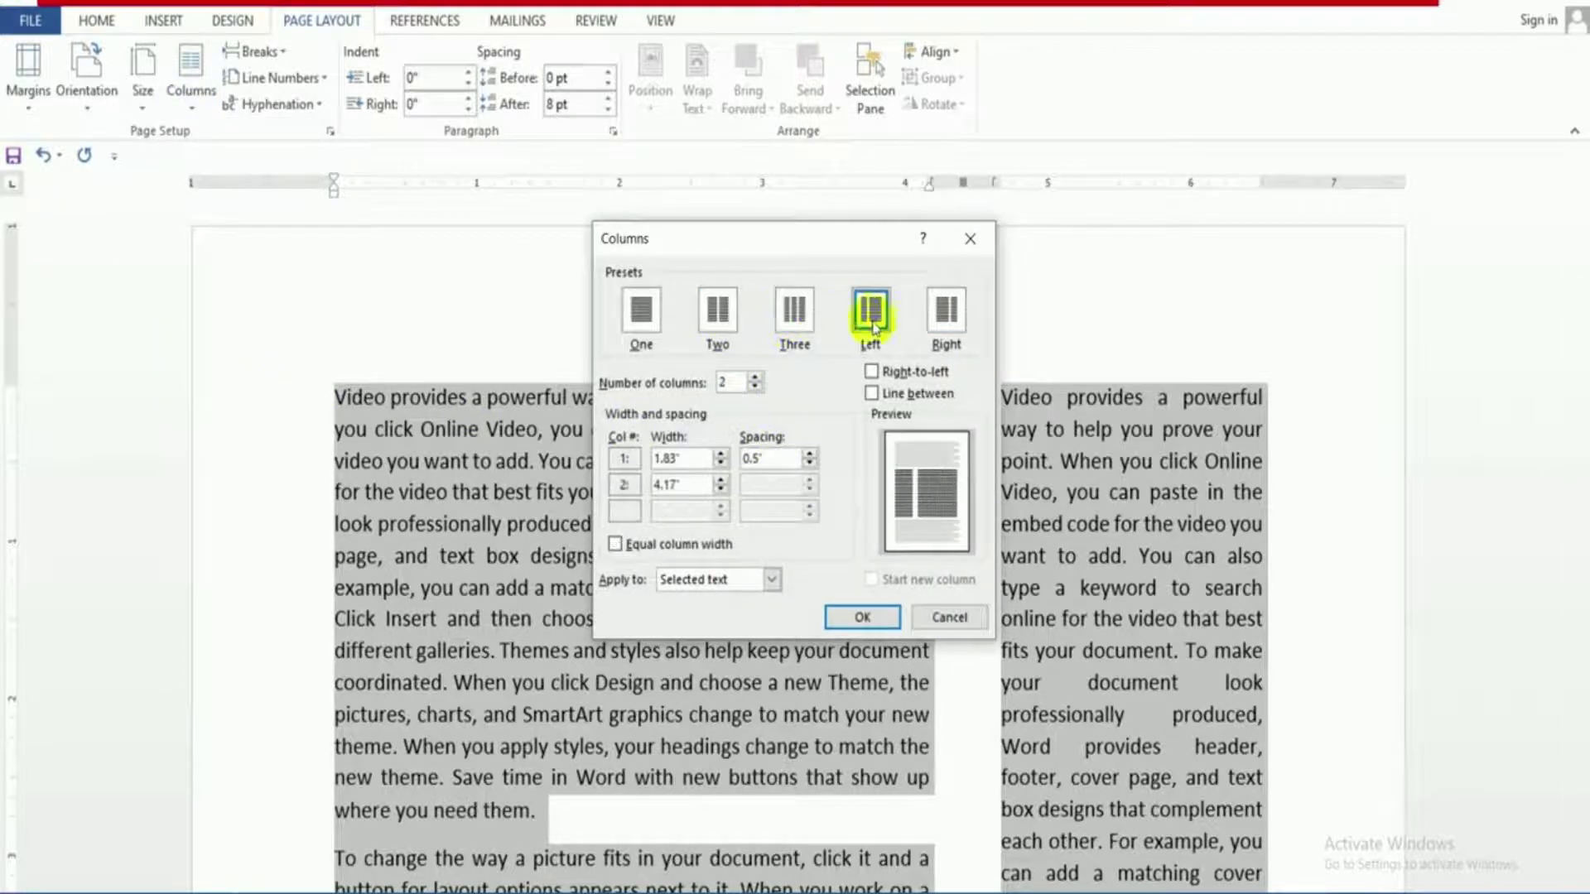
click(934, 323)
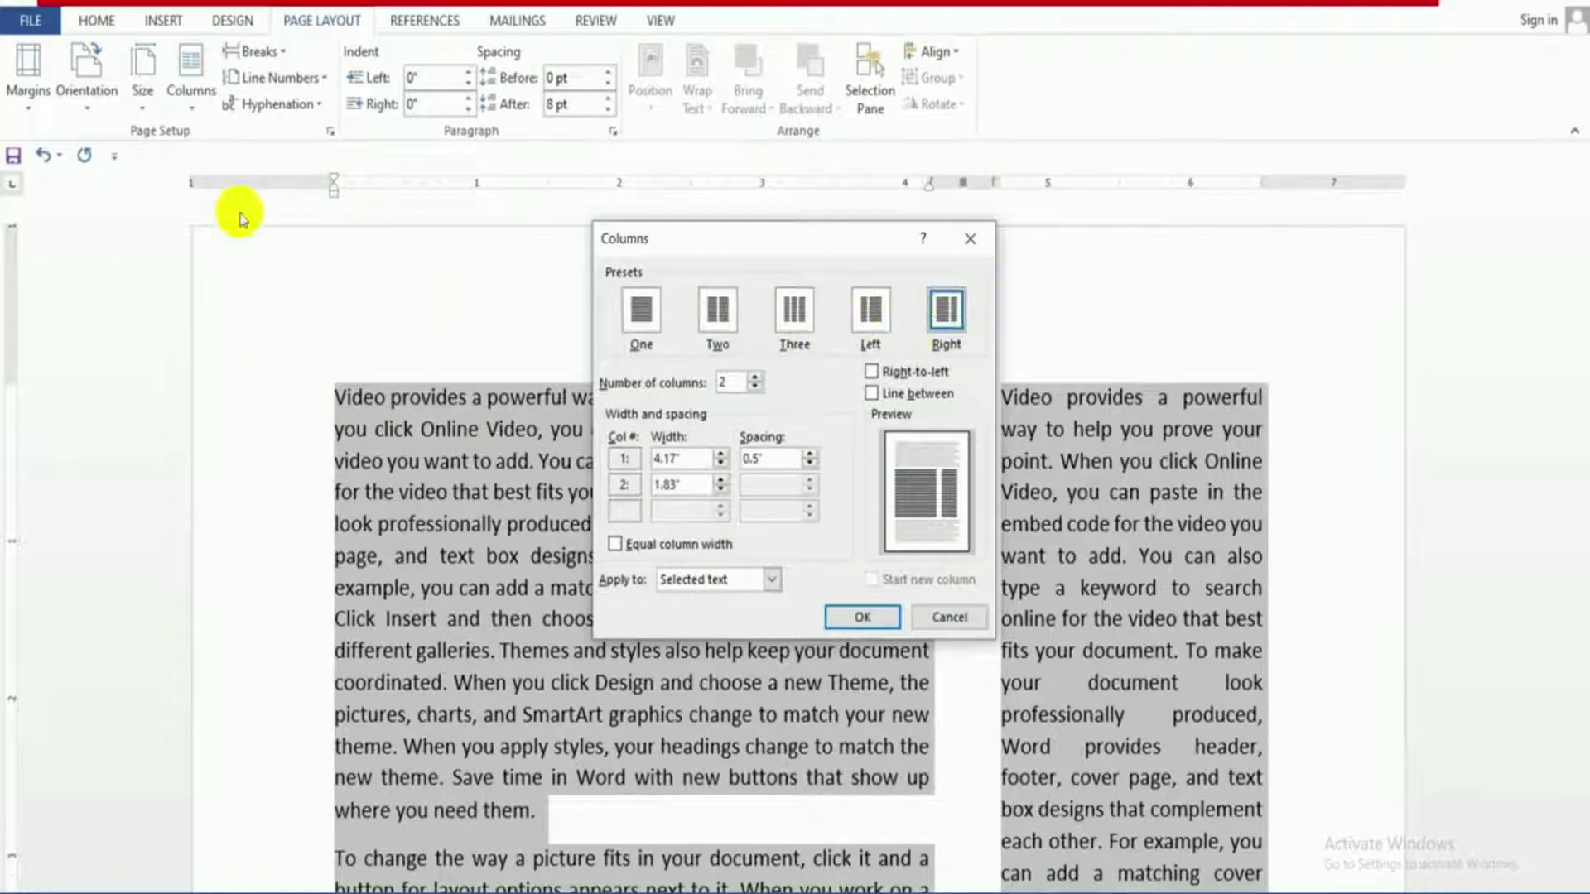
click(718, 313)
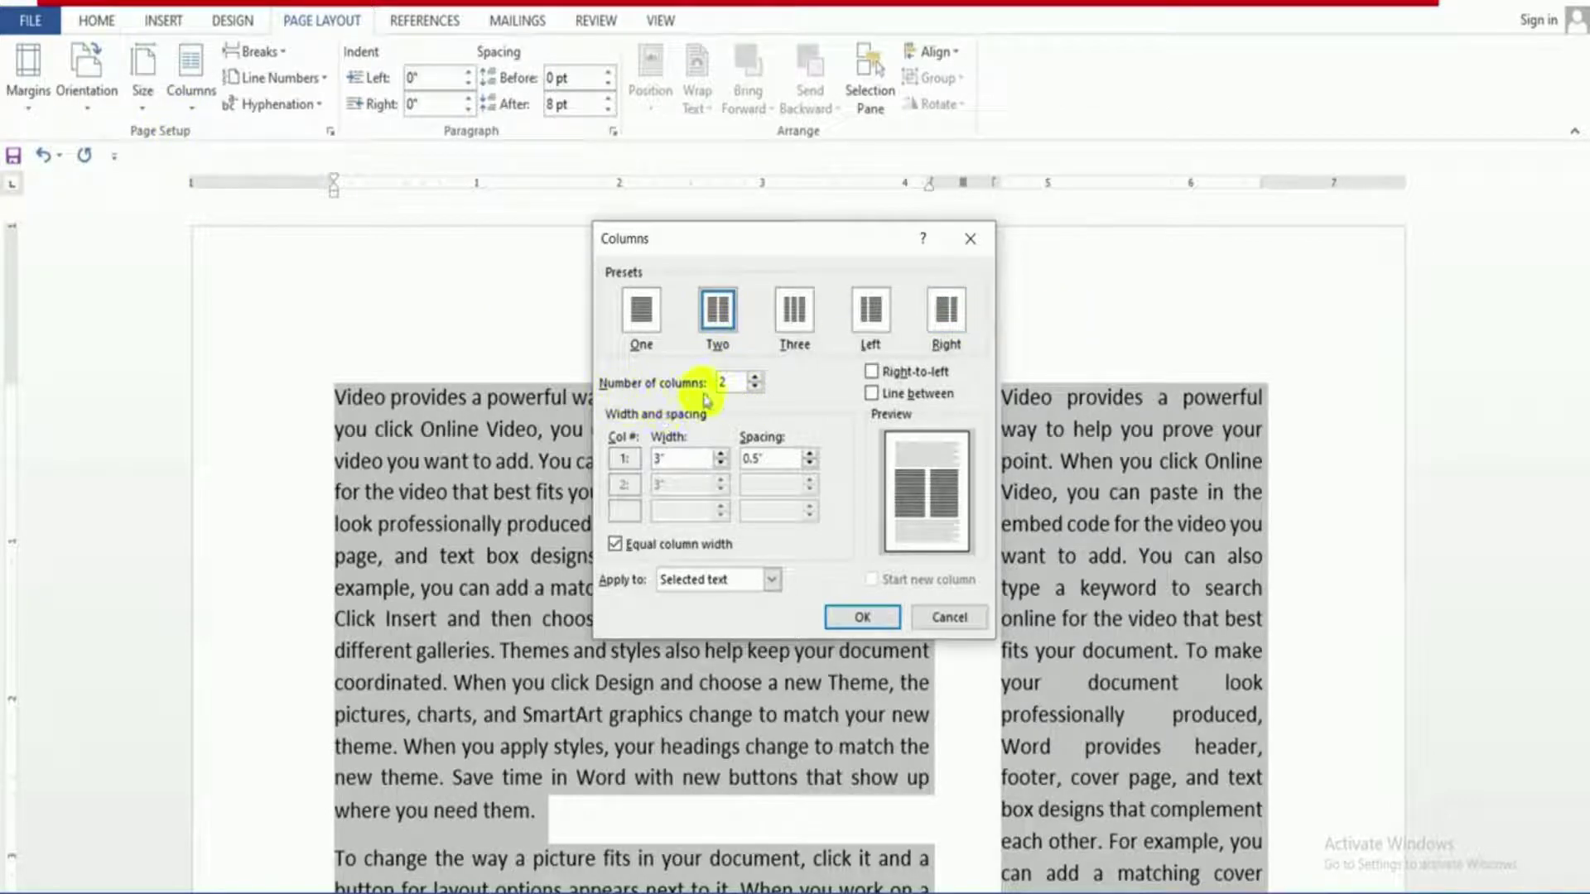
click(755, 378)
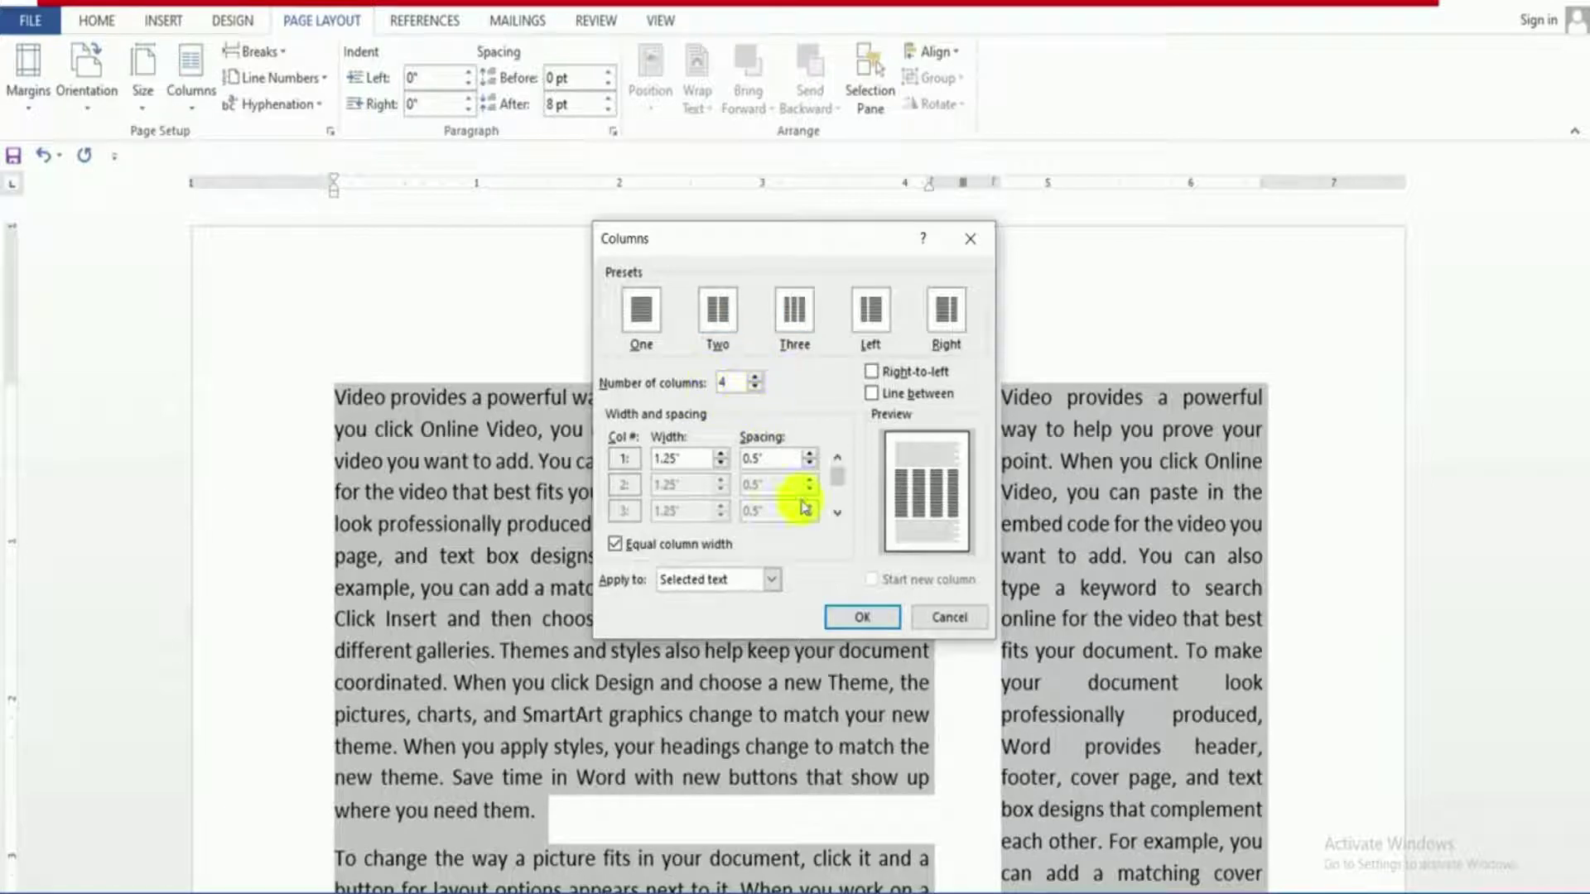
click(866, 617)
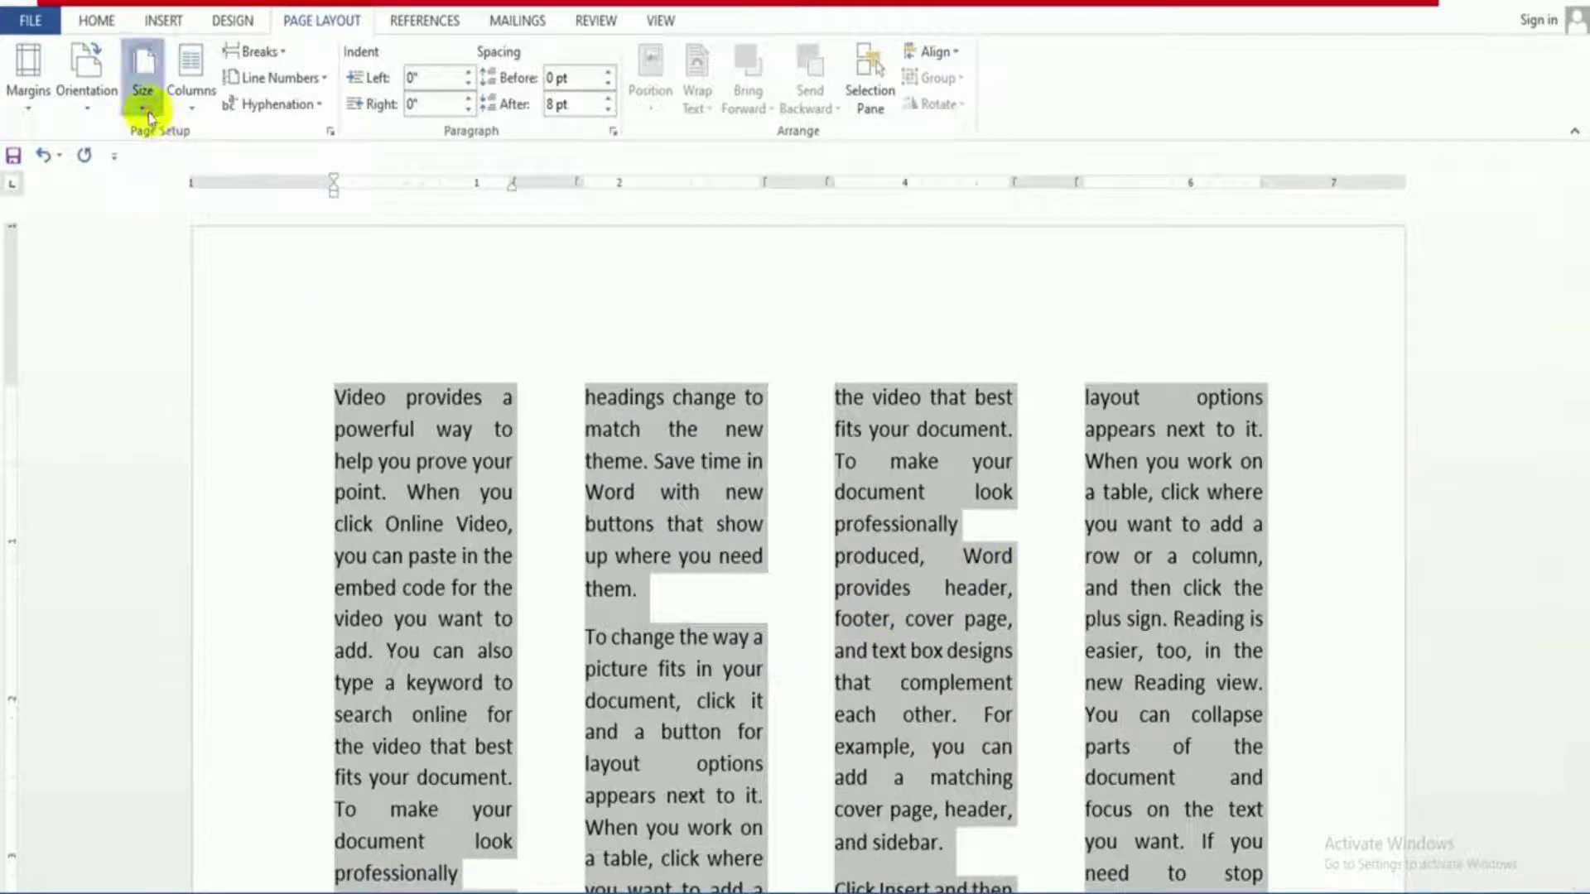
click(204, 93)
click(241, 383)
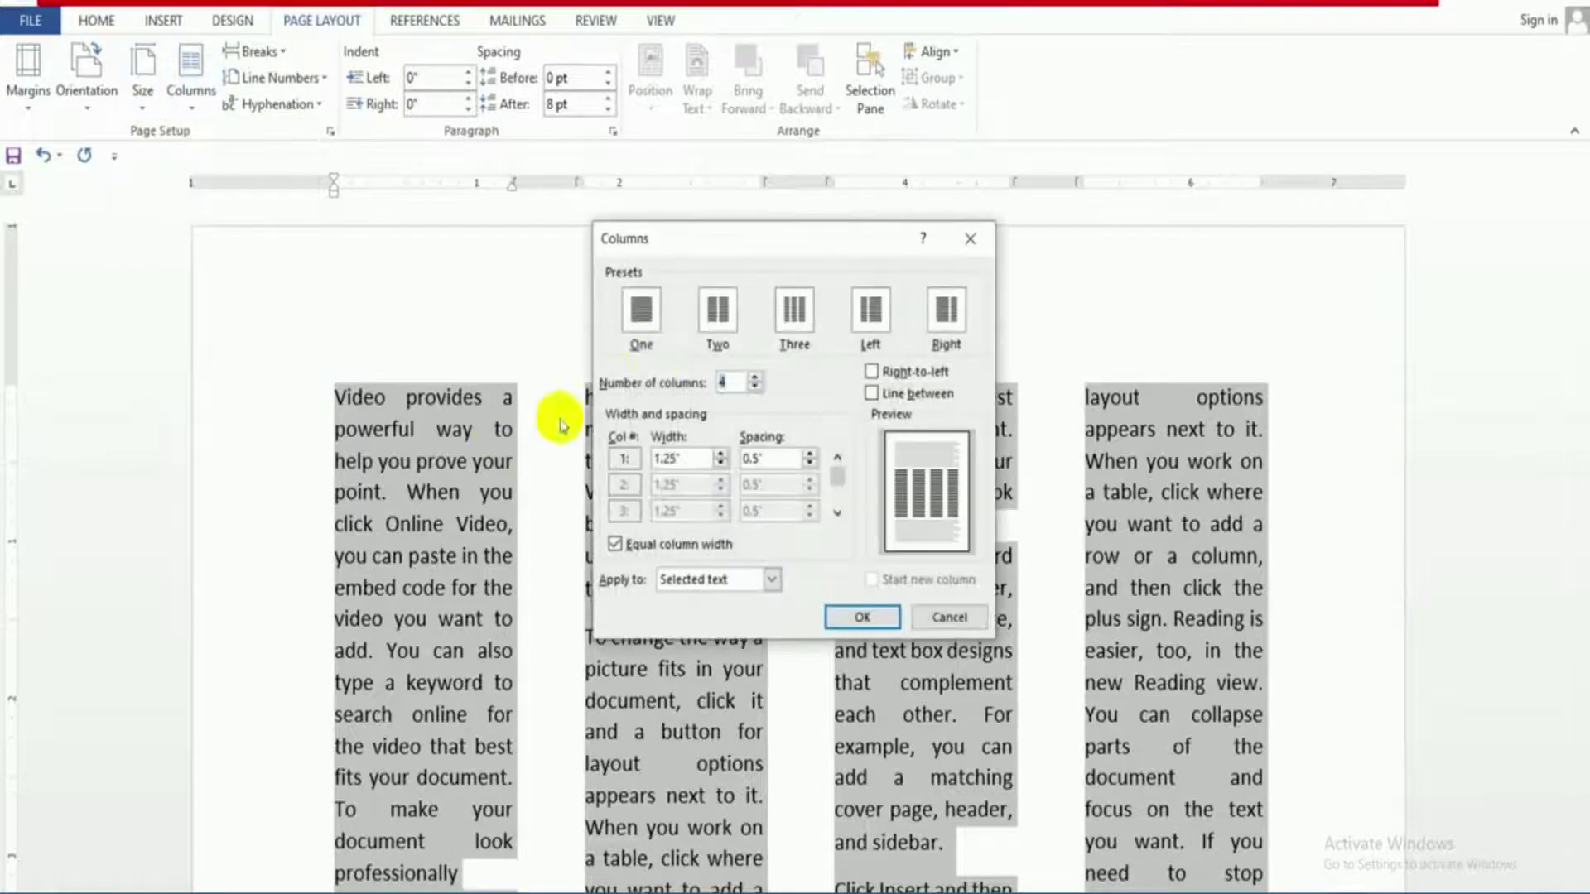
click(717, 311)
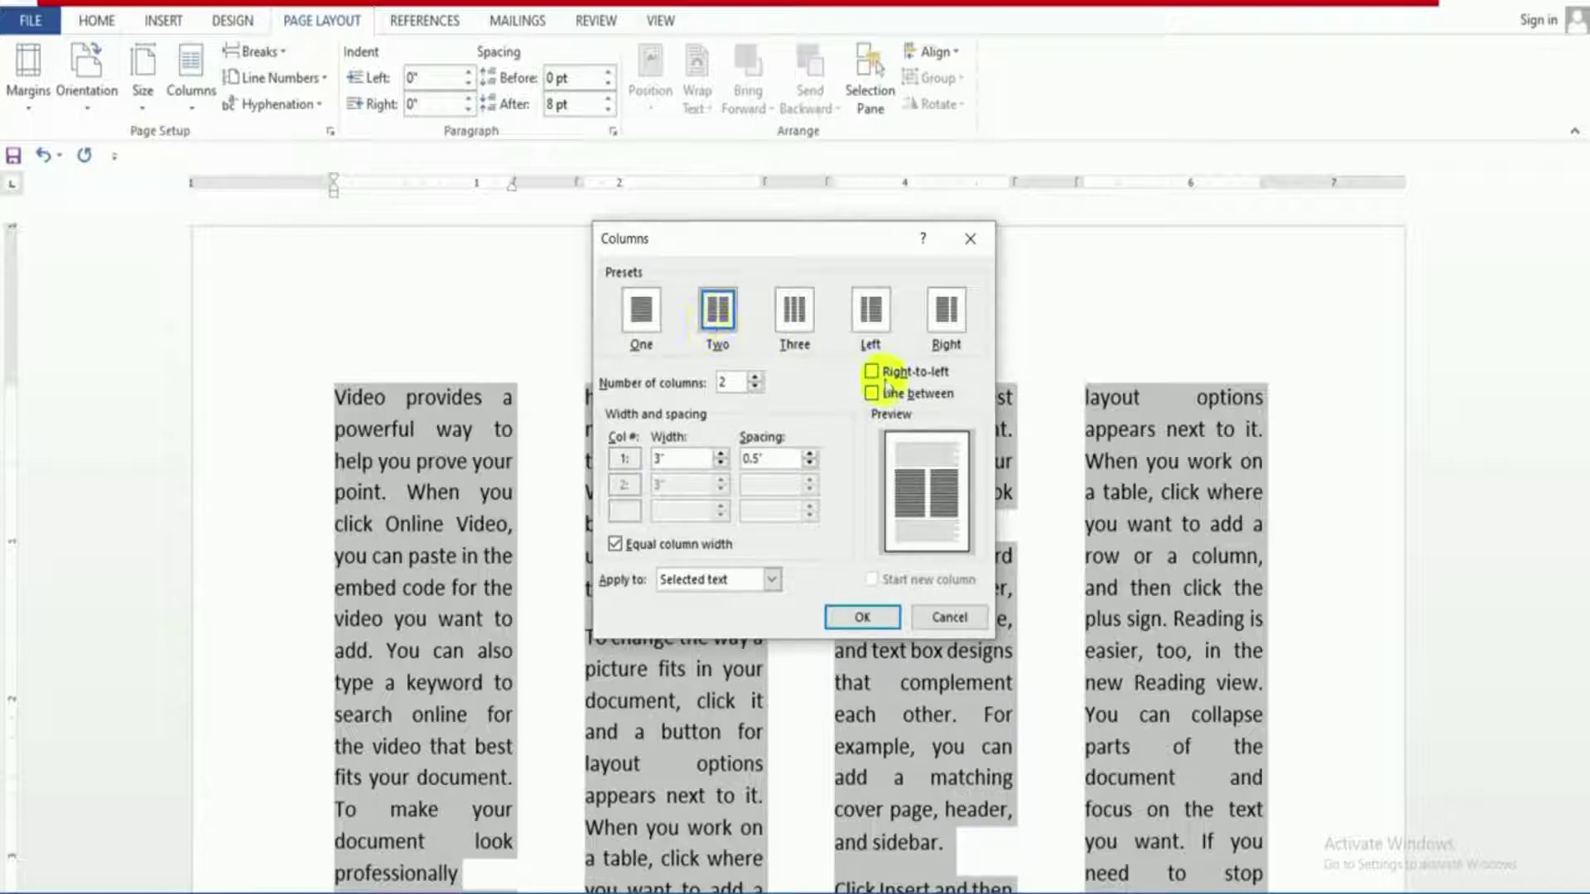
click(866, 319)
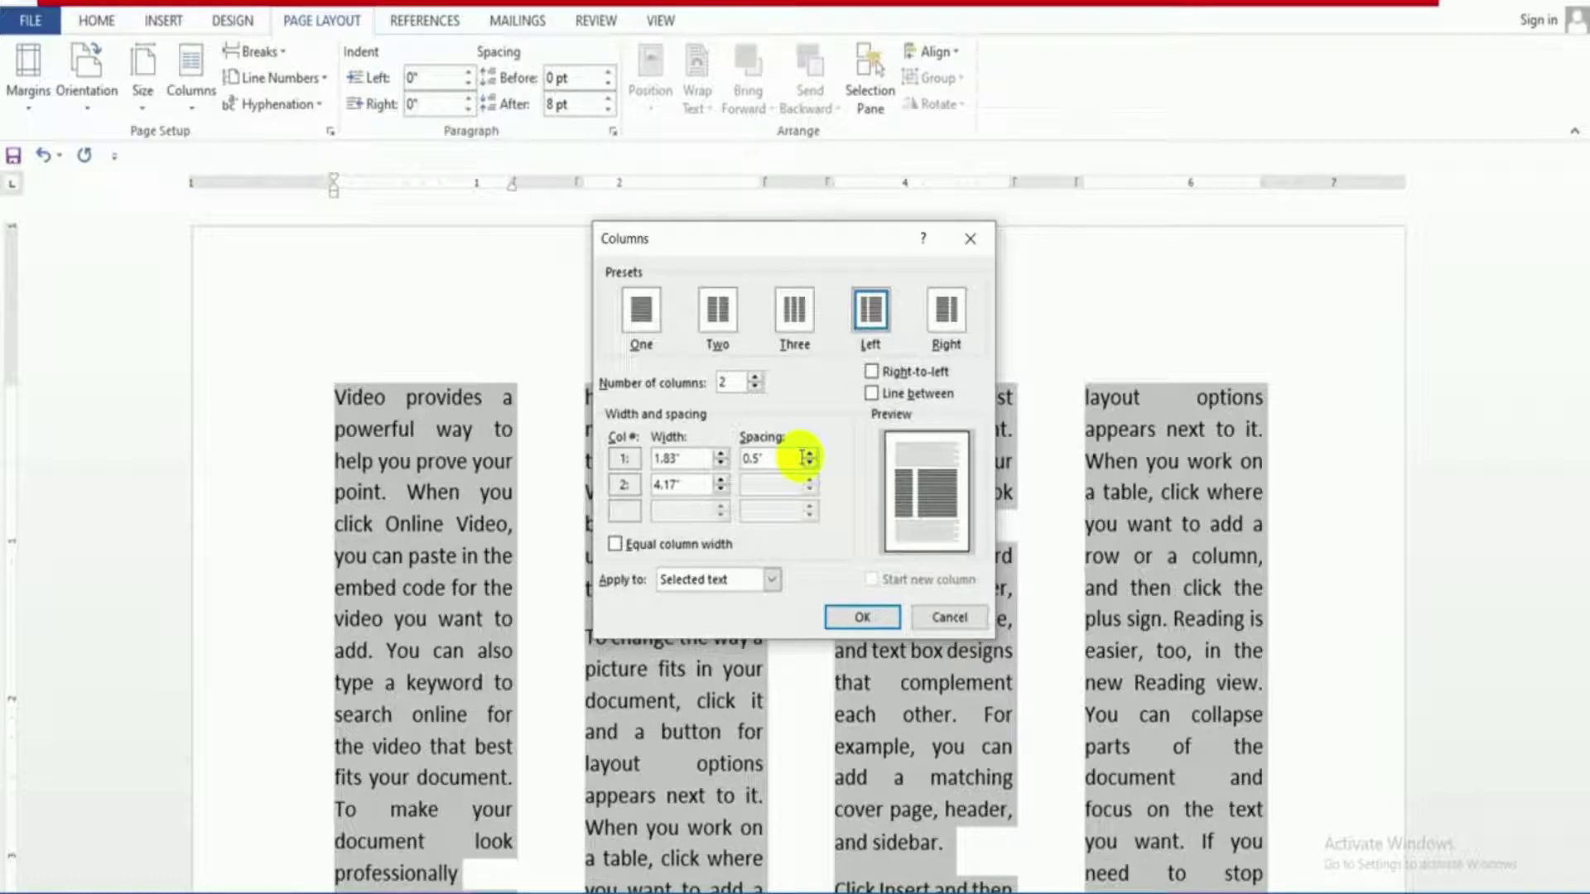
click(949, 617)
- Delete all text from the document
click(1030, 620)
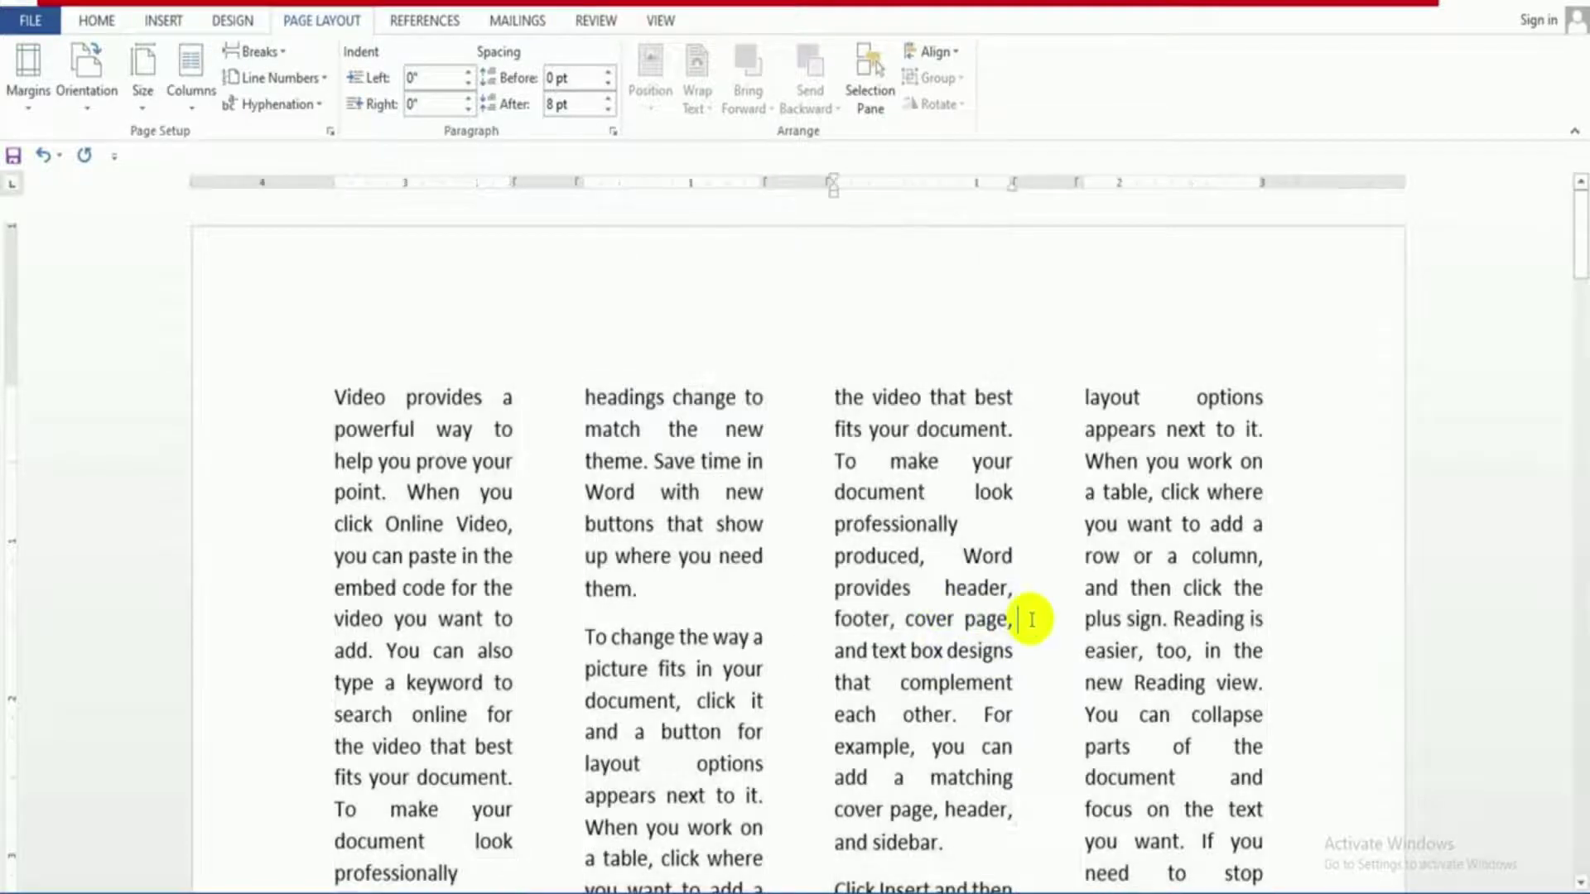
key(ctrl+a)
key(Delete)
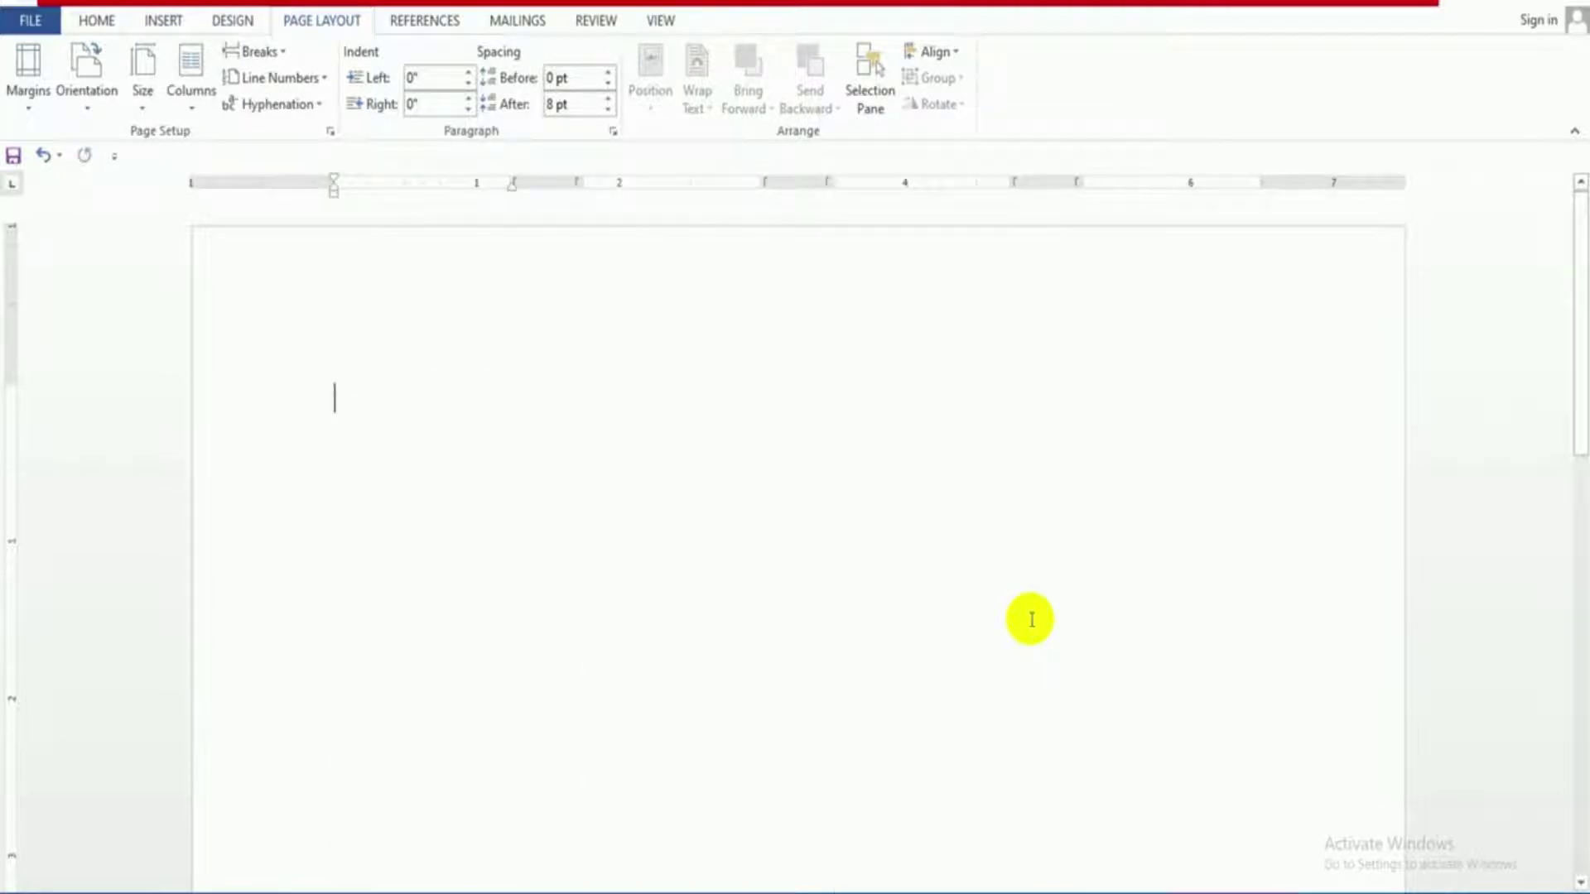
- Reset the empty document to a single column and change it to two columns
click(191, 103)
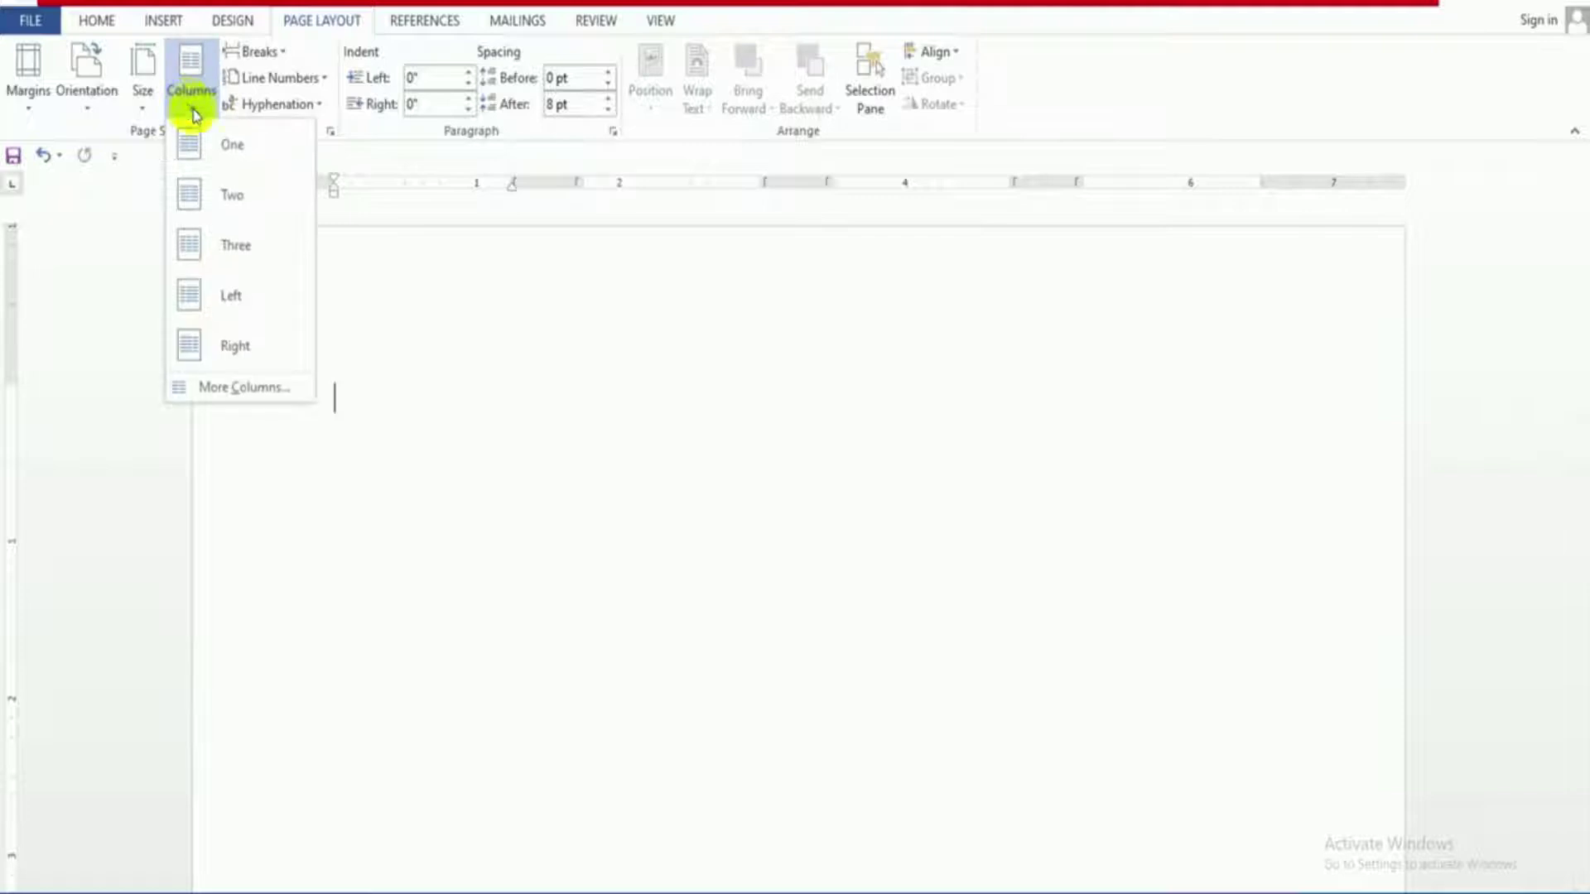
click(207, 142)
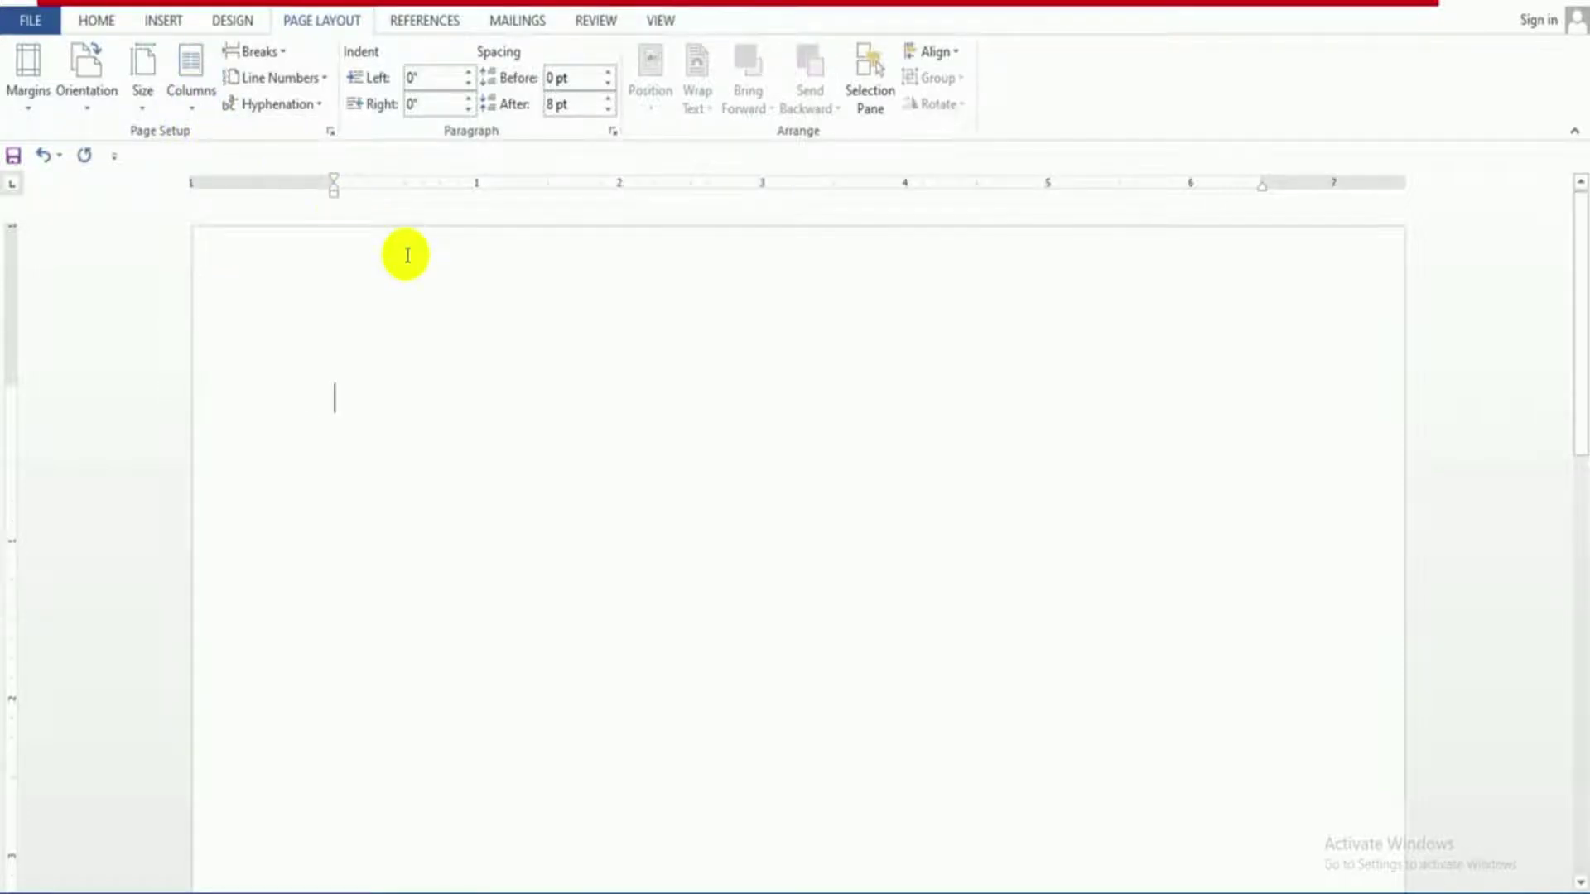
click(199, 93)
click(213, 187)
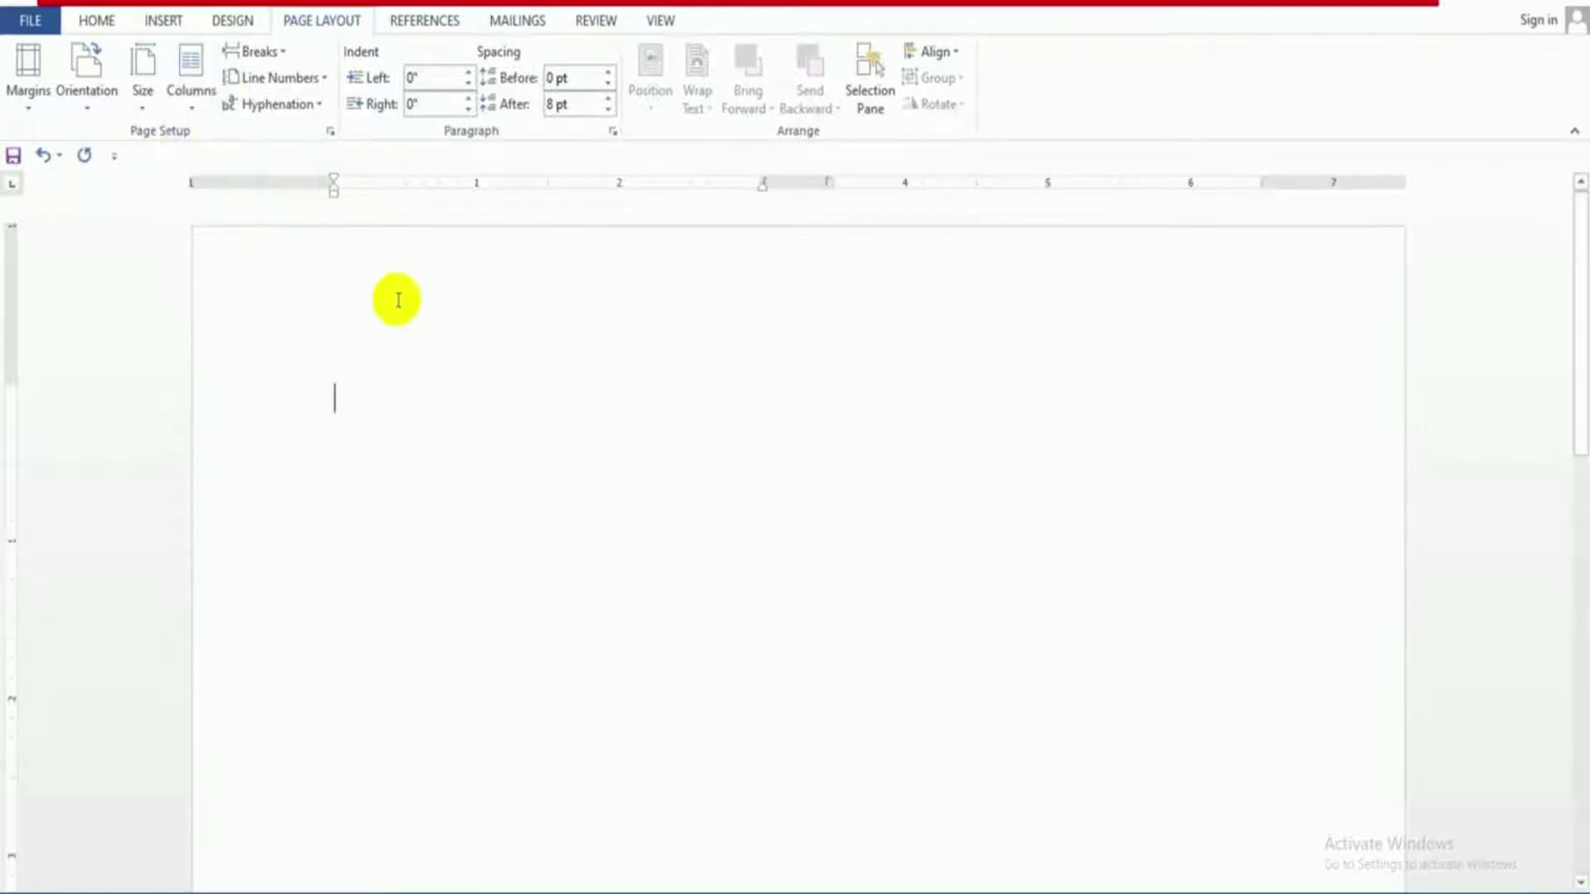
- Fill the first column with about four lines of repeated "w" characters as sample text
text(ww)
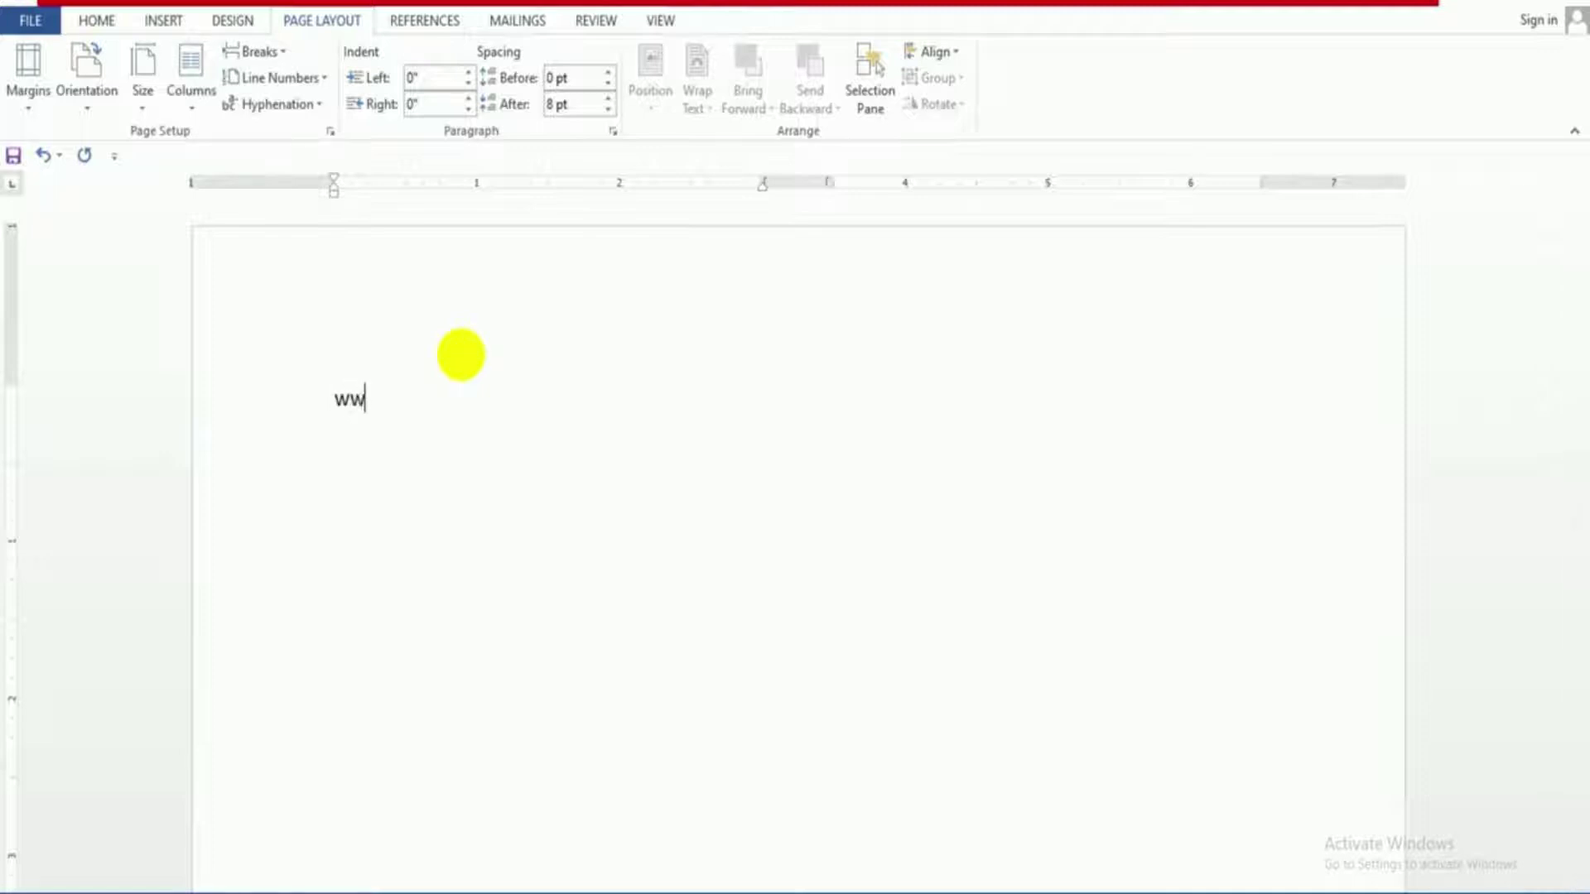
text(wwwwwwwwwwwwwwwwwwwwwwwwwwwwwwwwwww)
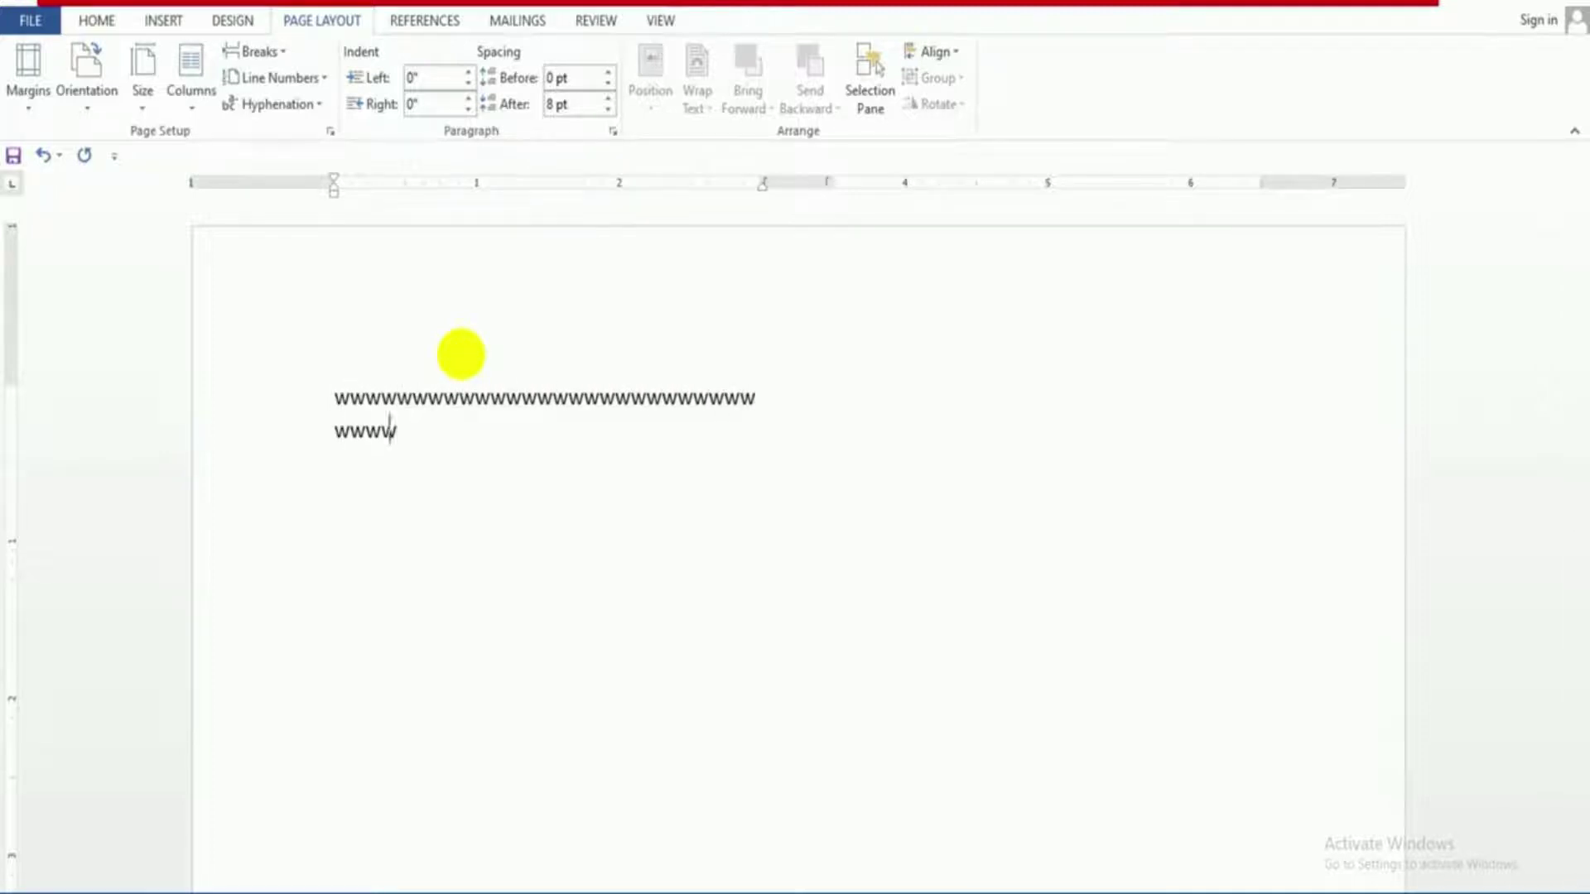
text(wwwwwwwwwwwwwwwwwwwwwwwwwwwwwwwwwwwwwwwwwwwwwwwwwwwwwwwwwwwwwwwwwwwwwwwwwwwwwwwwwwwwwwwwwwwwwwwwwwwwwwwwwww)
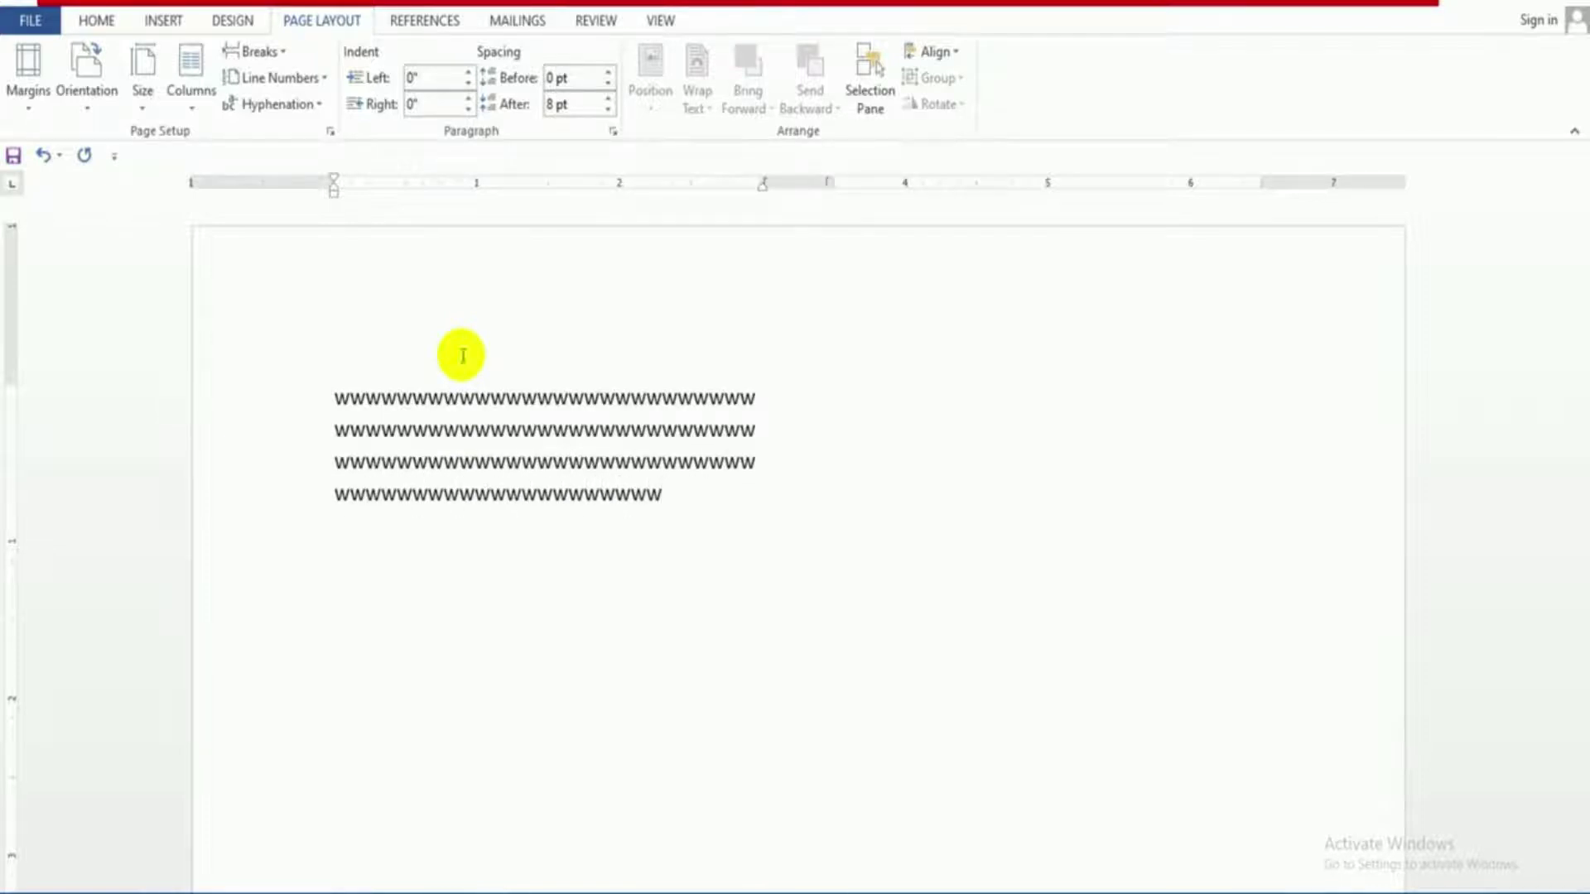
scroll(479, 423, down, 3)
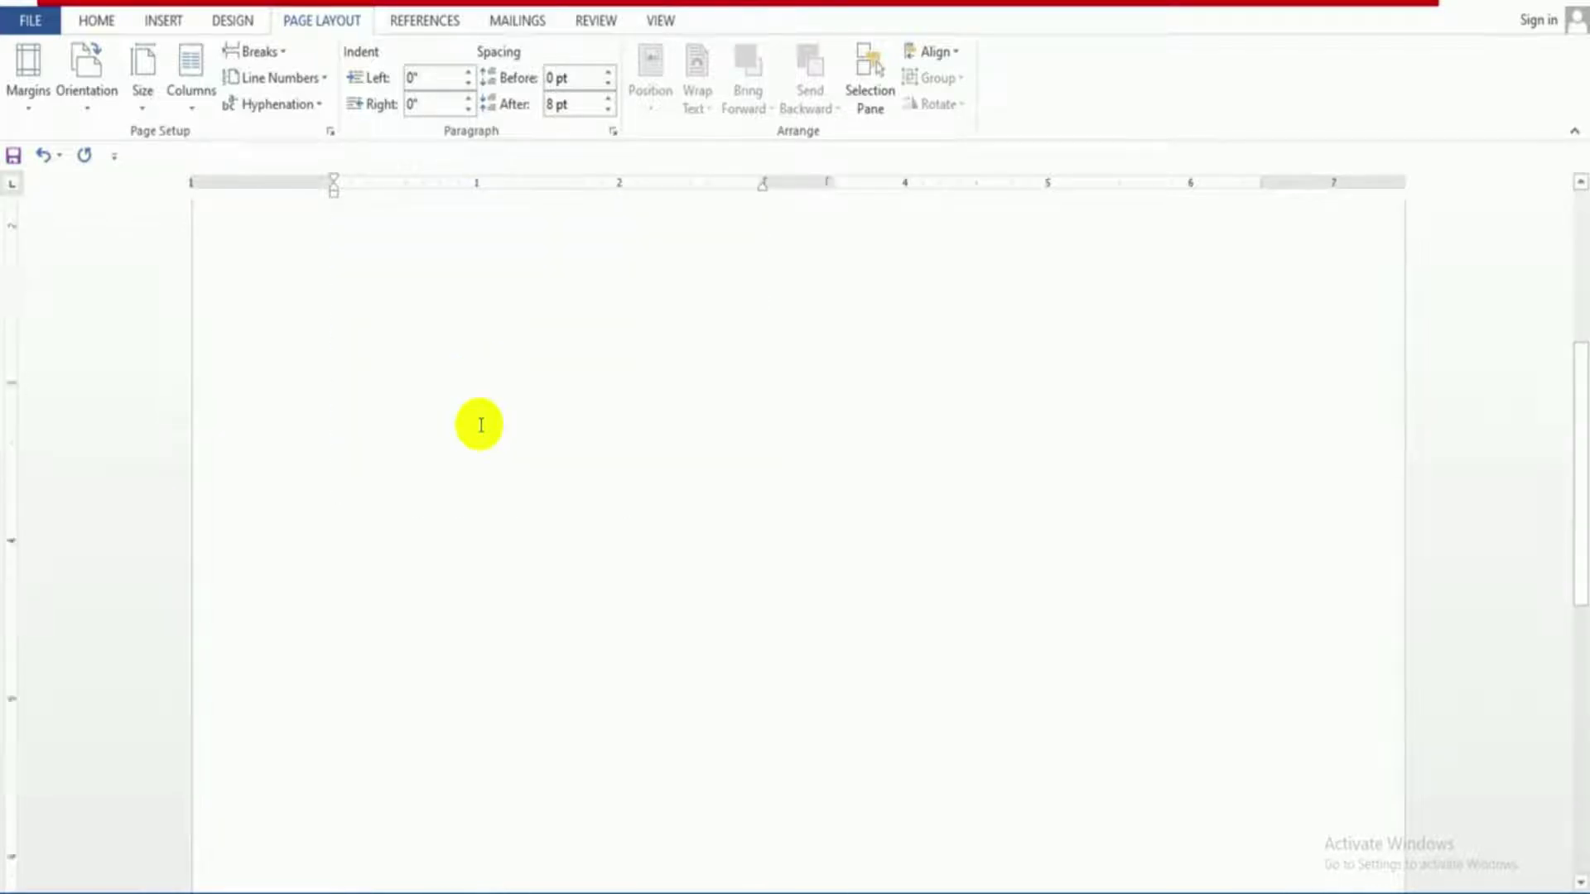
scroll(522, 422, up, 1)
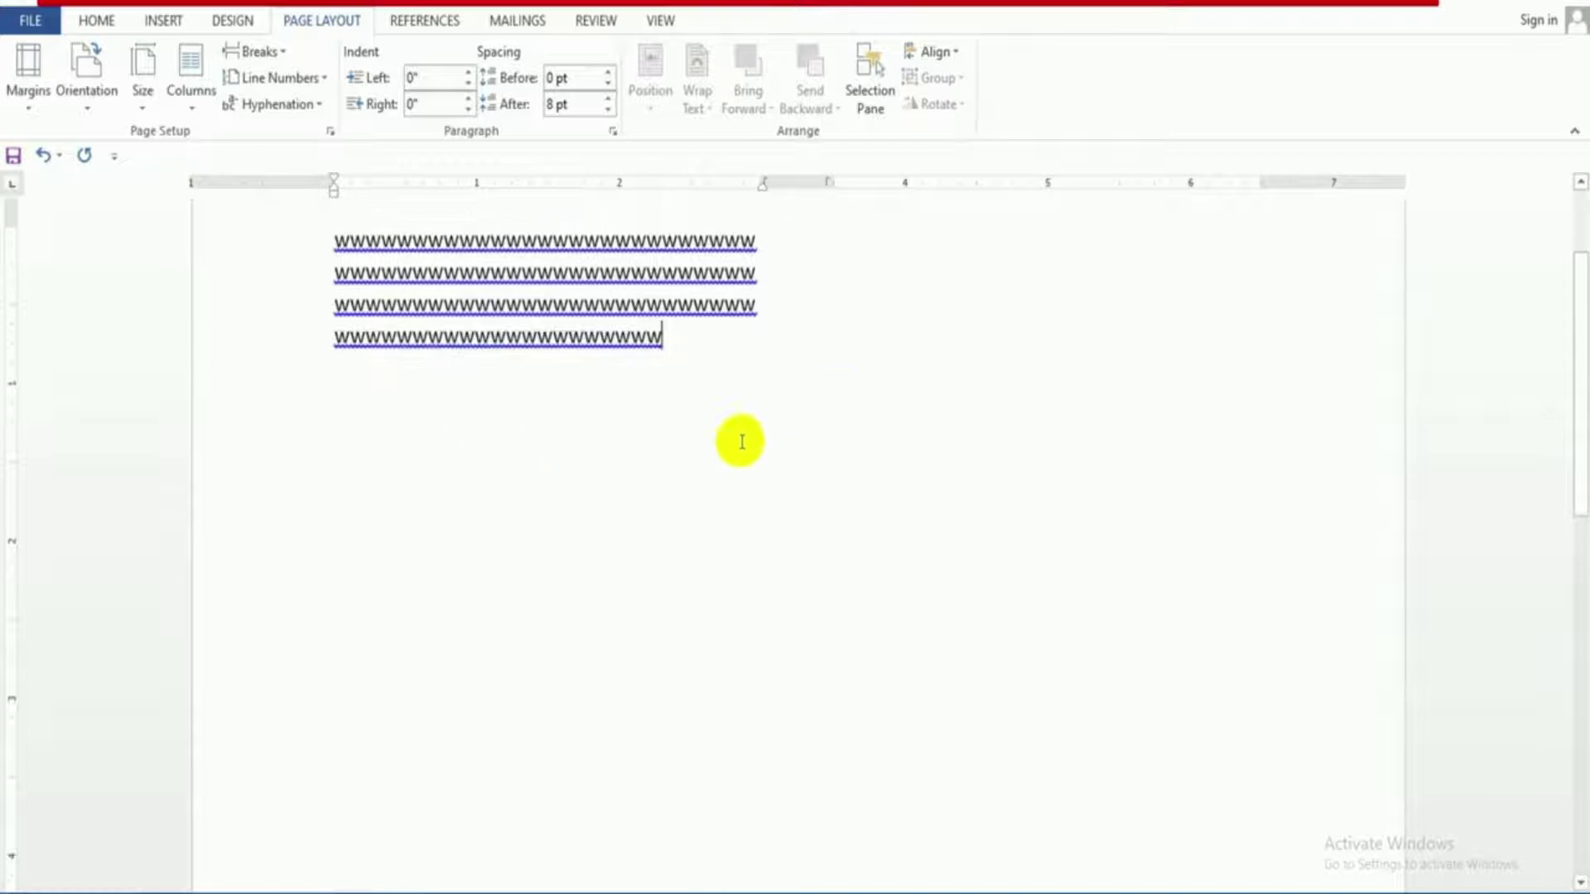
scroll(739, 440, up, 2)
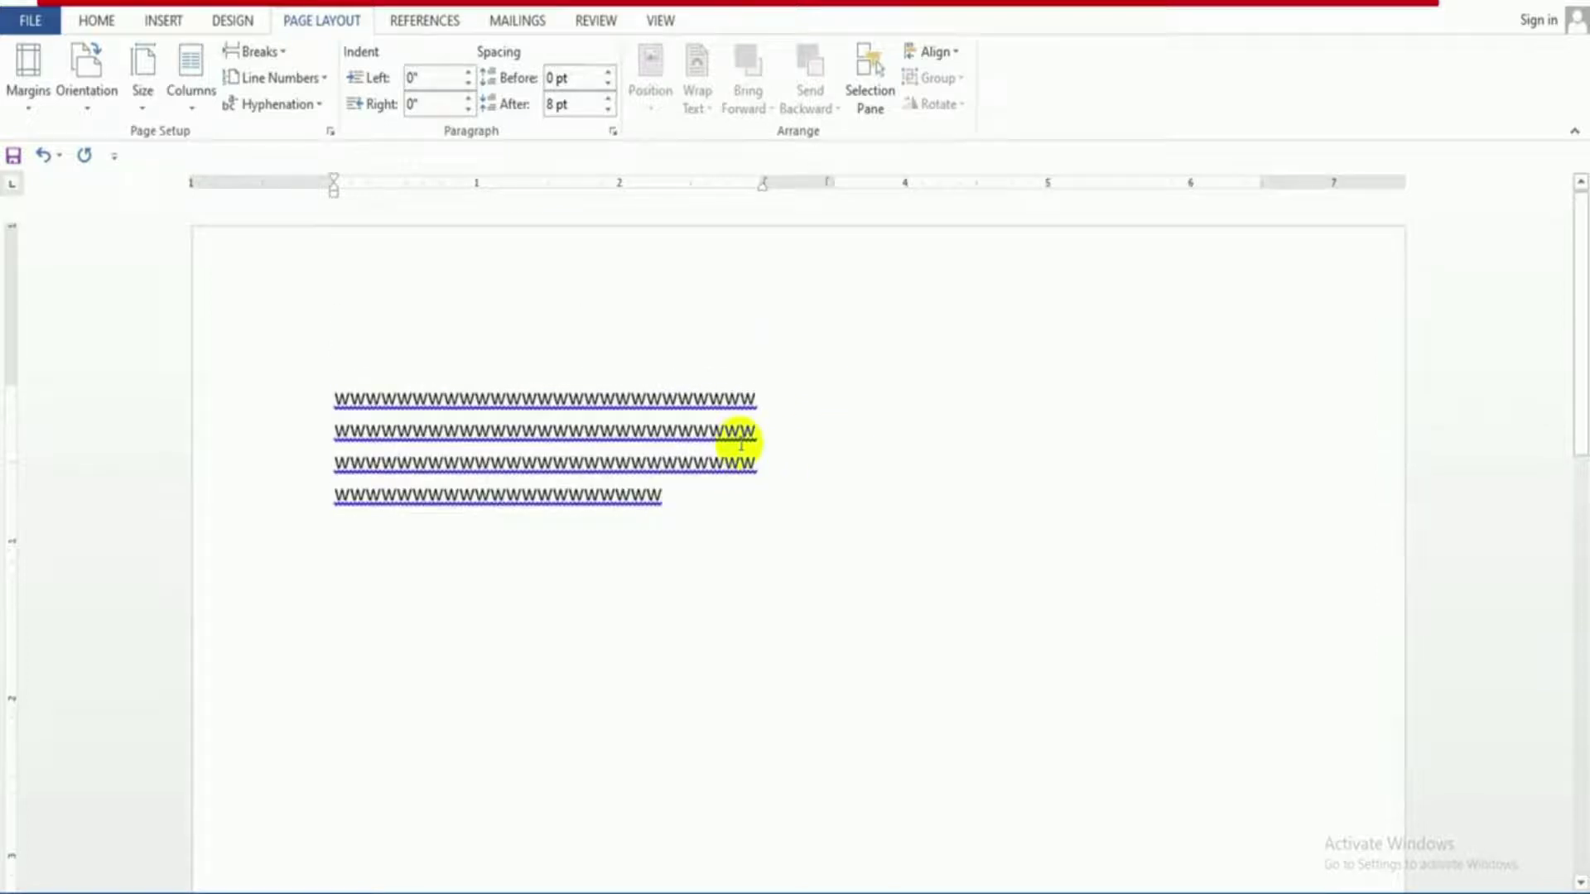
- Apply the right-to-left option to the whole document's two-column layout
click(192, 98)
click(243, 387)
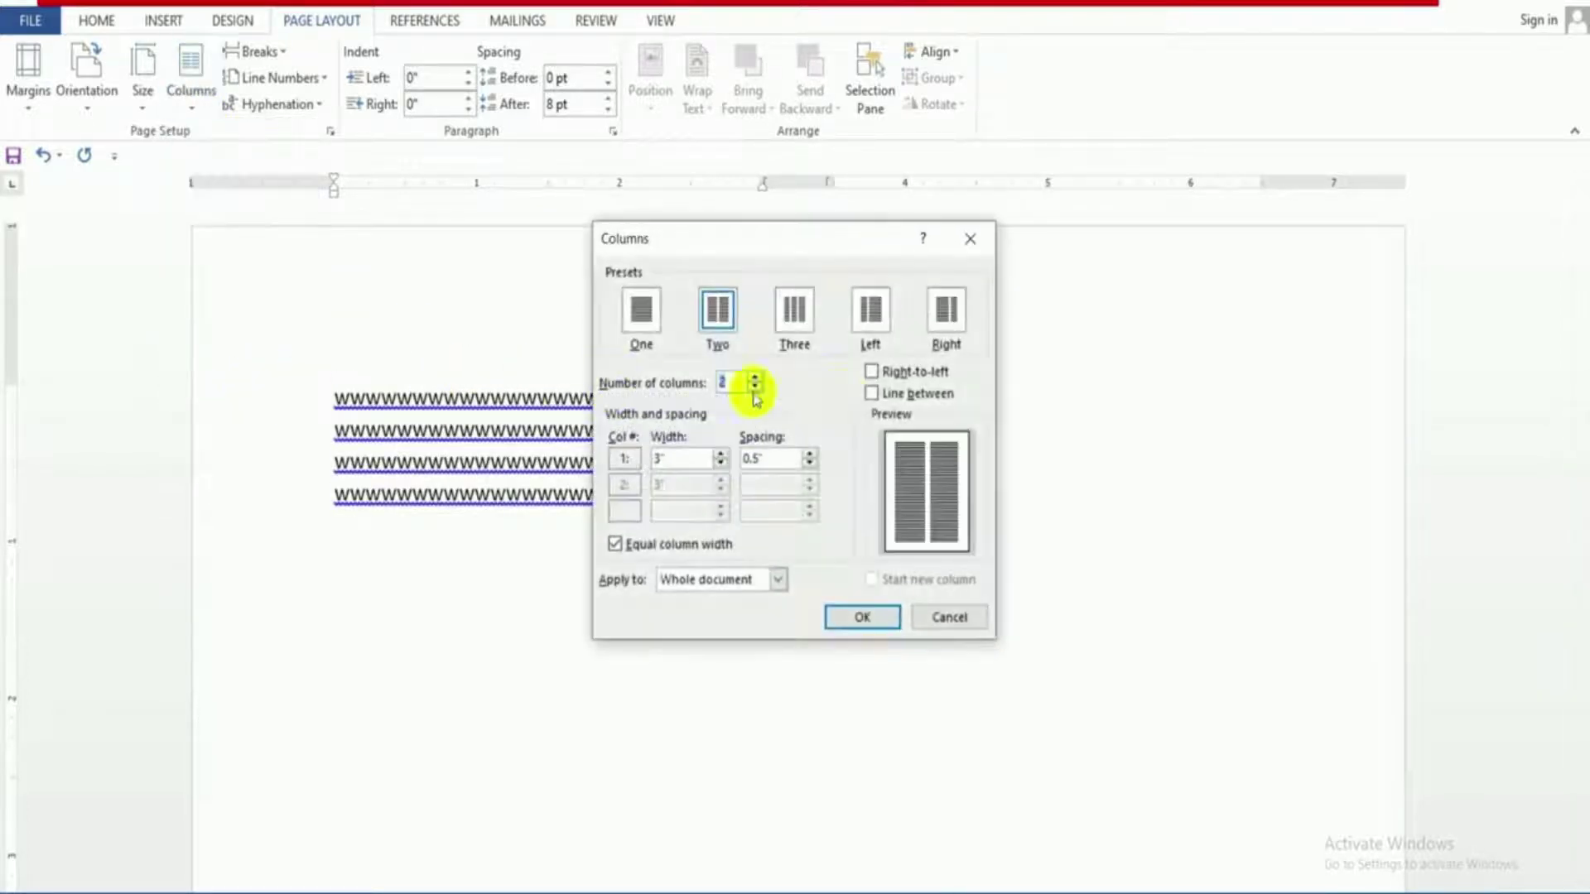
click(871, 373)
click(884, 614)
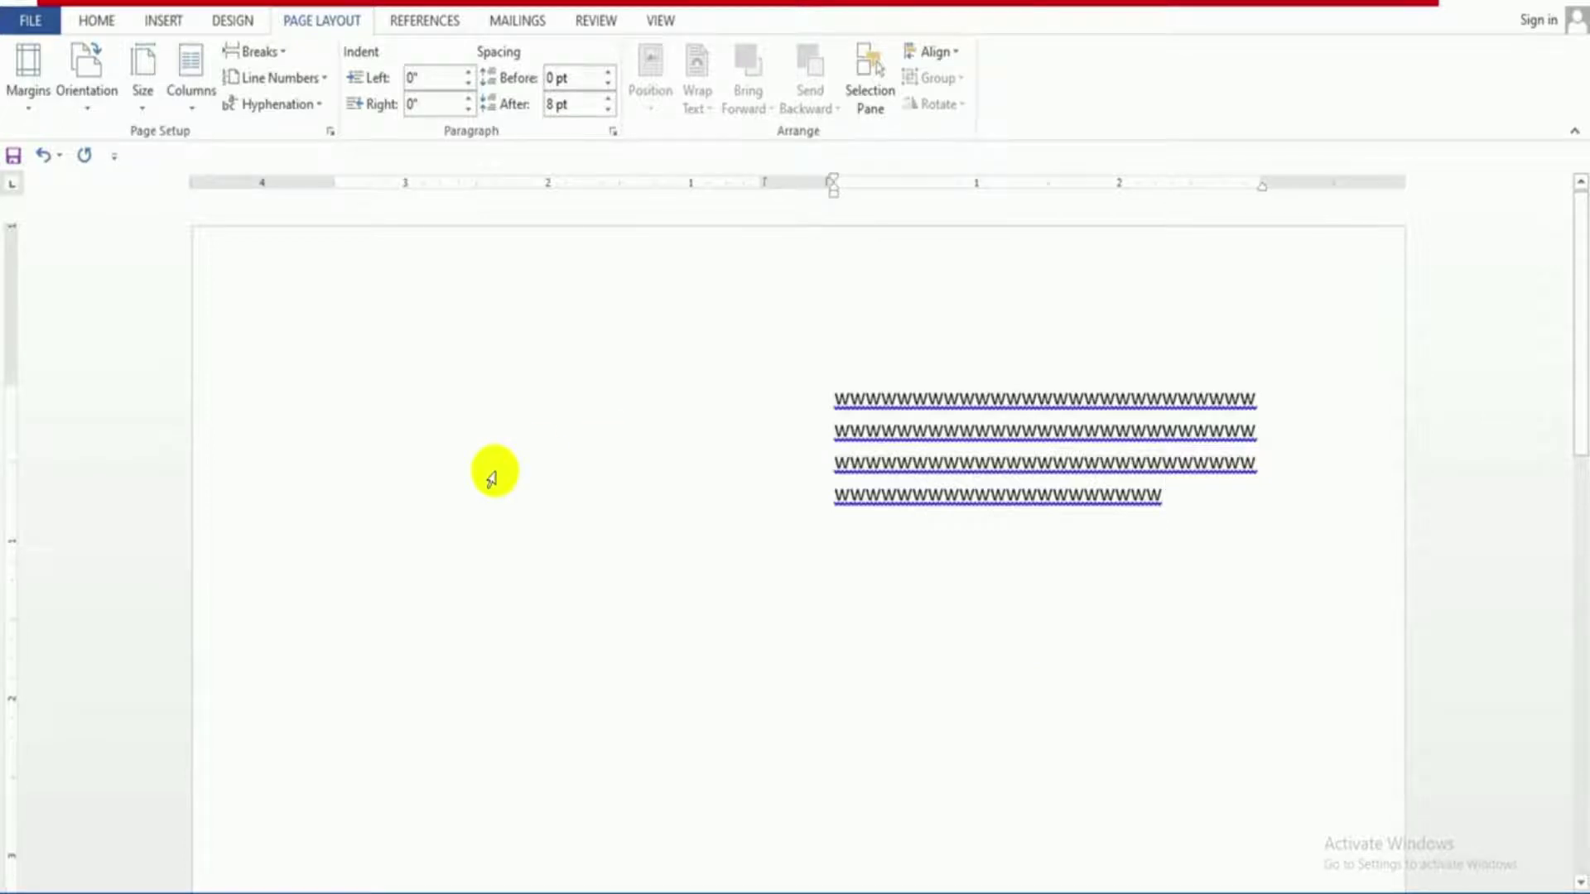
- Undo the right-to-left setting, the sample typing, the one- and two-column changes and the deletion of the original text
key(ctrl+z)
key(ctrl+z)
key(ctrl+z)
key(ctrl+z)
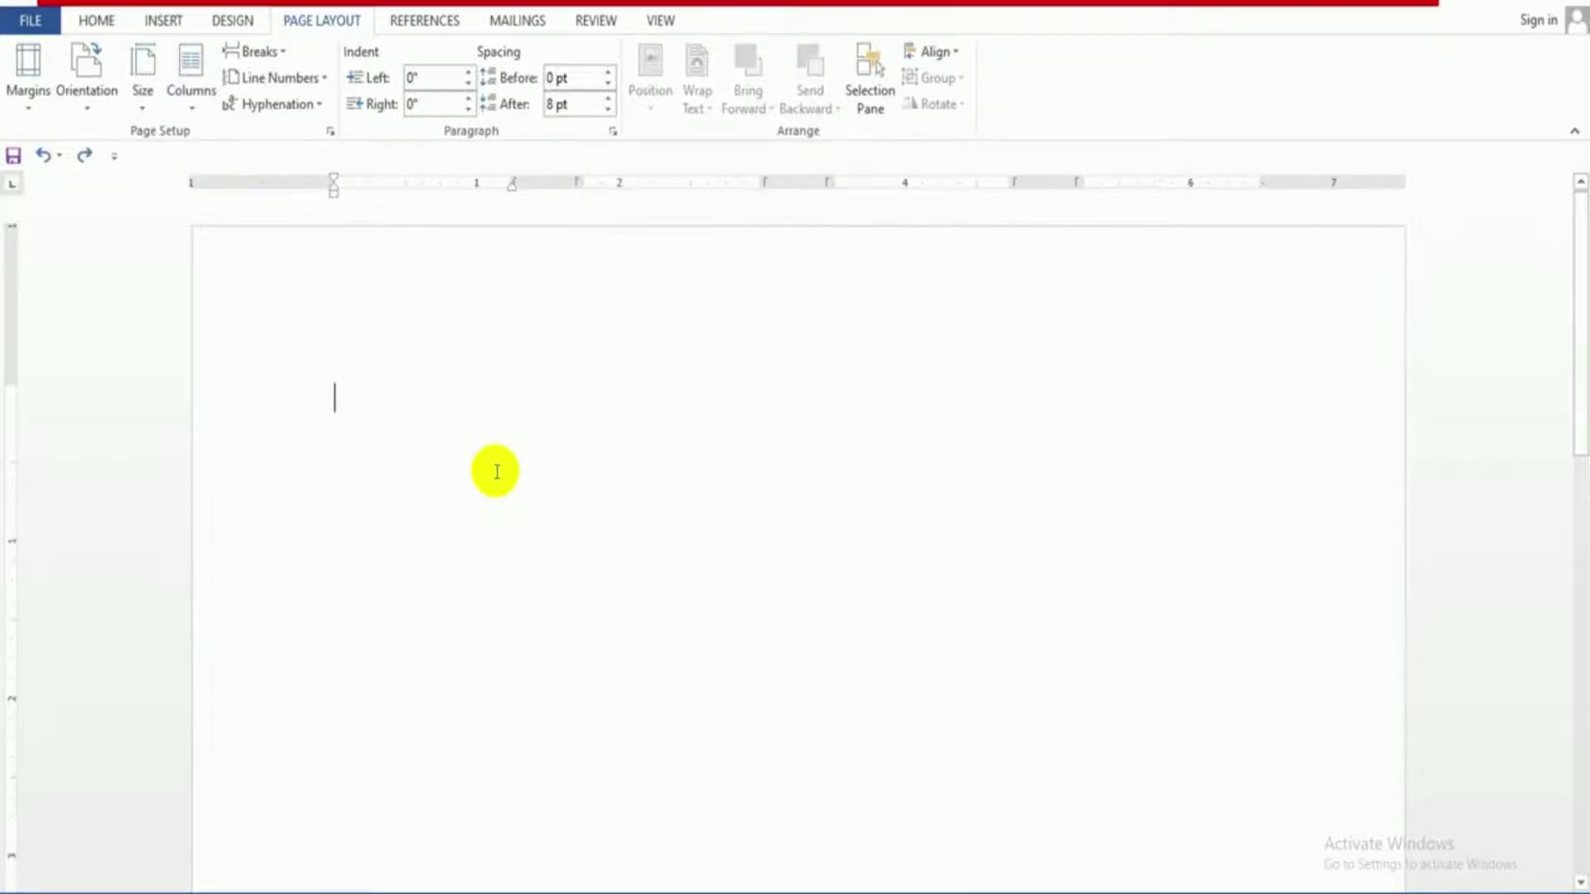
key(ctrl+y)
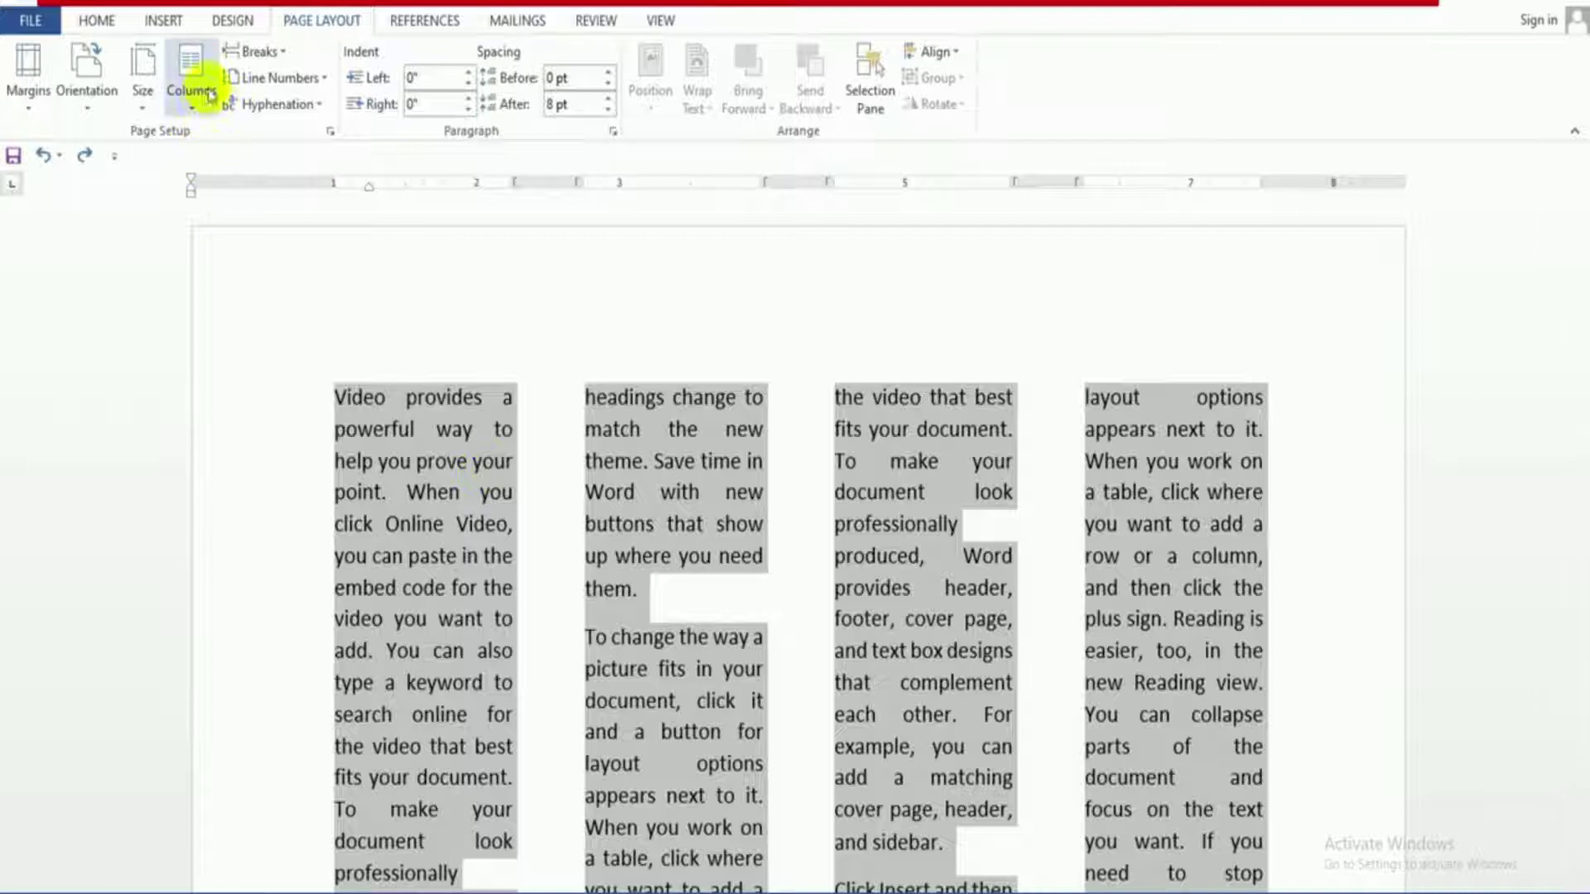
- Apply the Two preset to the selected text with a line between the columns
click(192, 87)
click(238, 385)
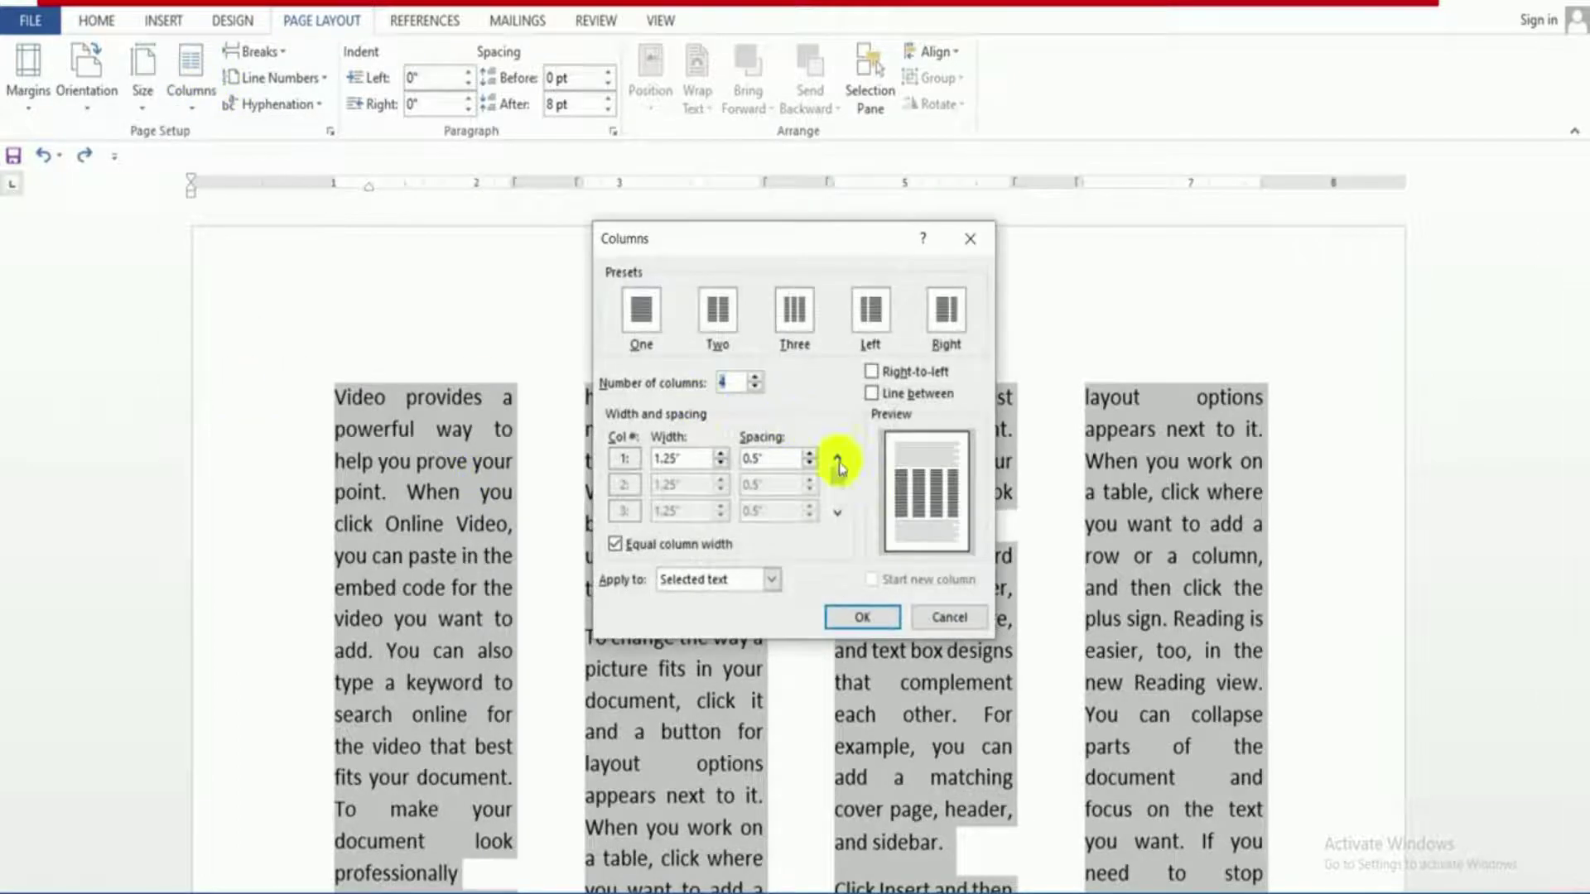
click(719, 325)
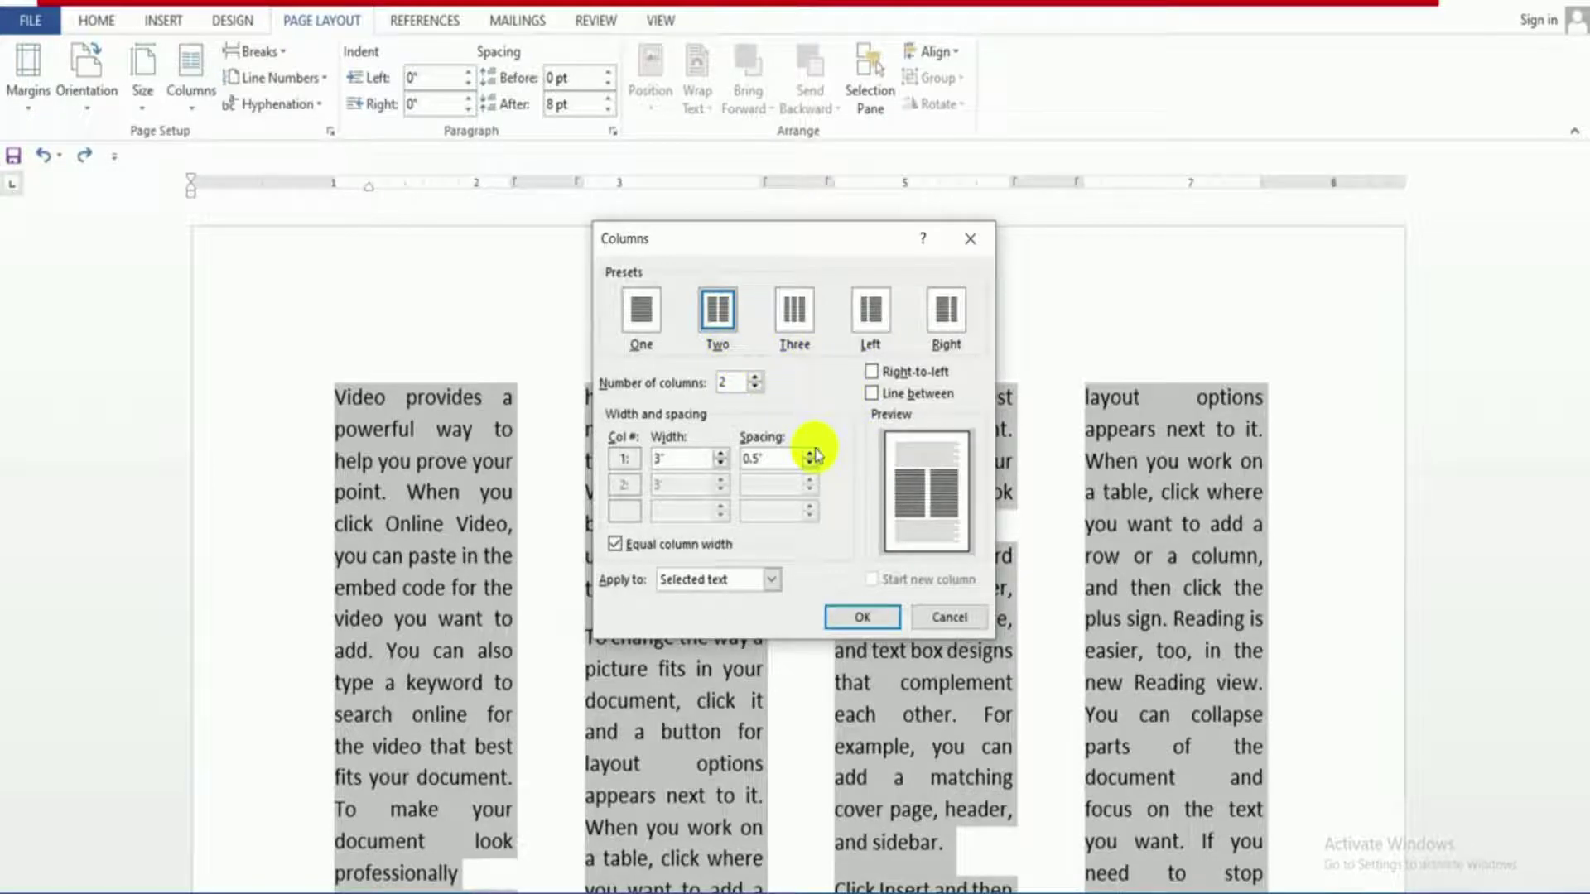
click(873, 394)
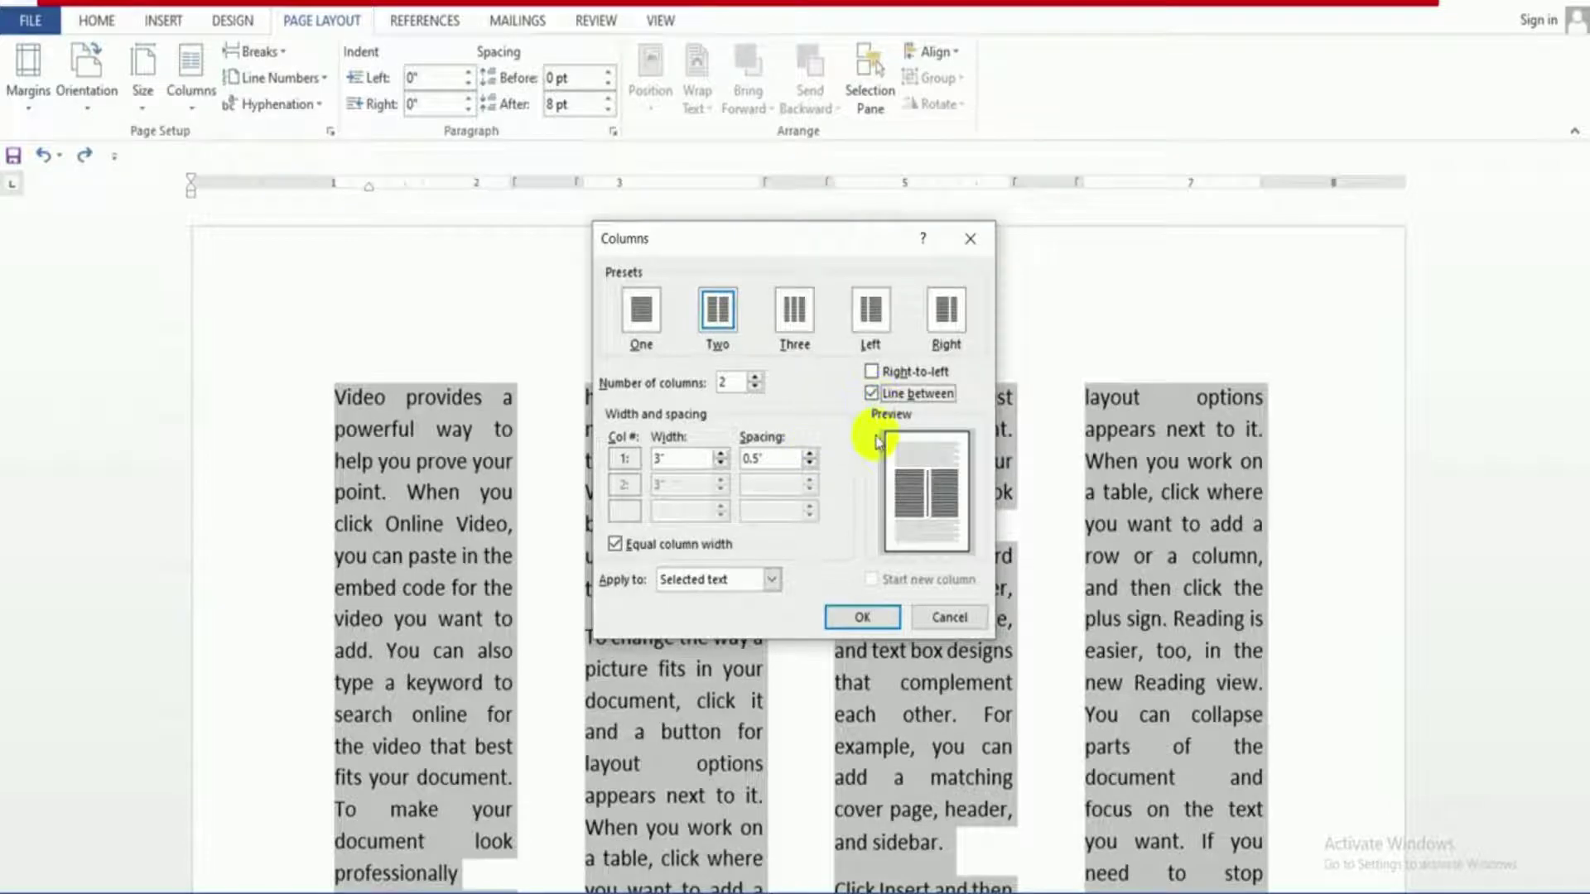
click(862, 617)
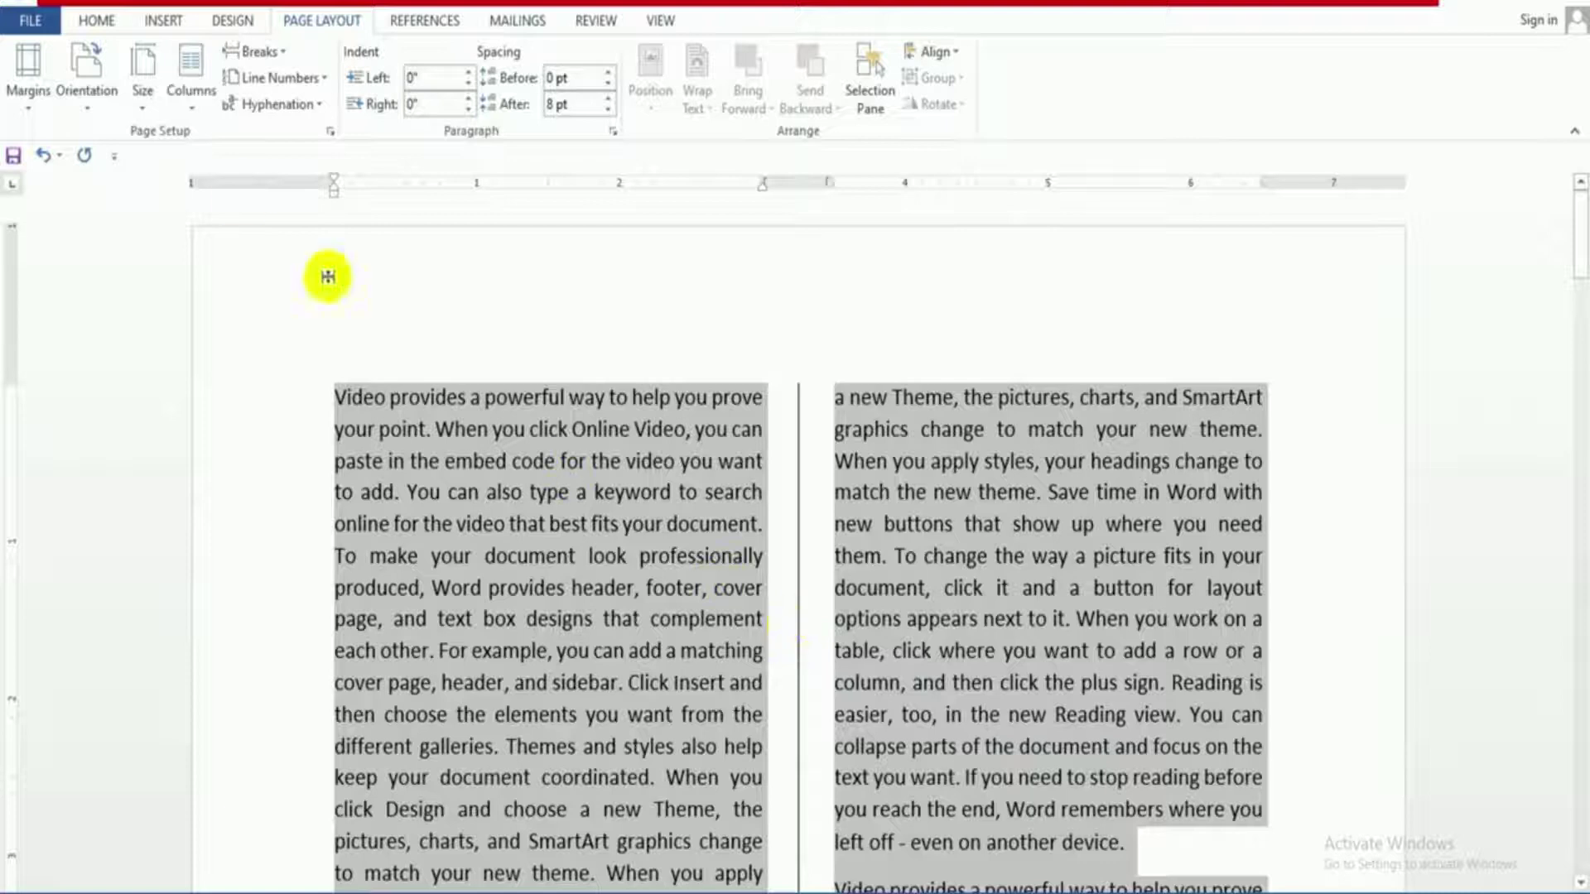
- Set the selected text's two equal columns to 3.2" width with 0.1" spacing and deselect the text
click(189, 87)
click(267, 387)
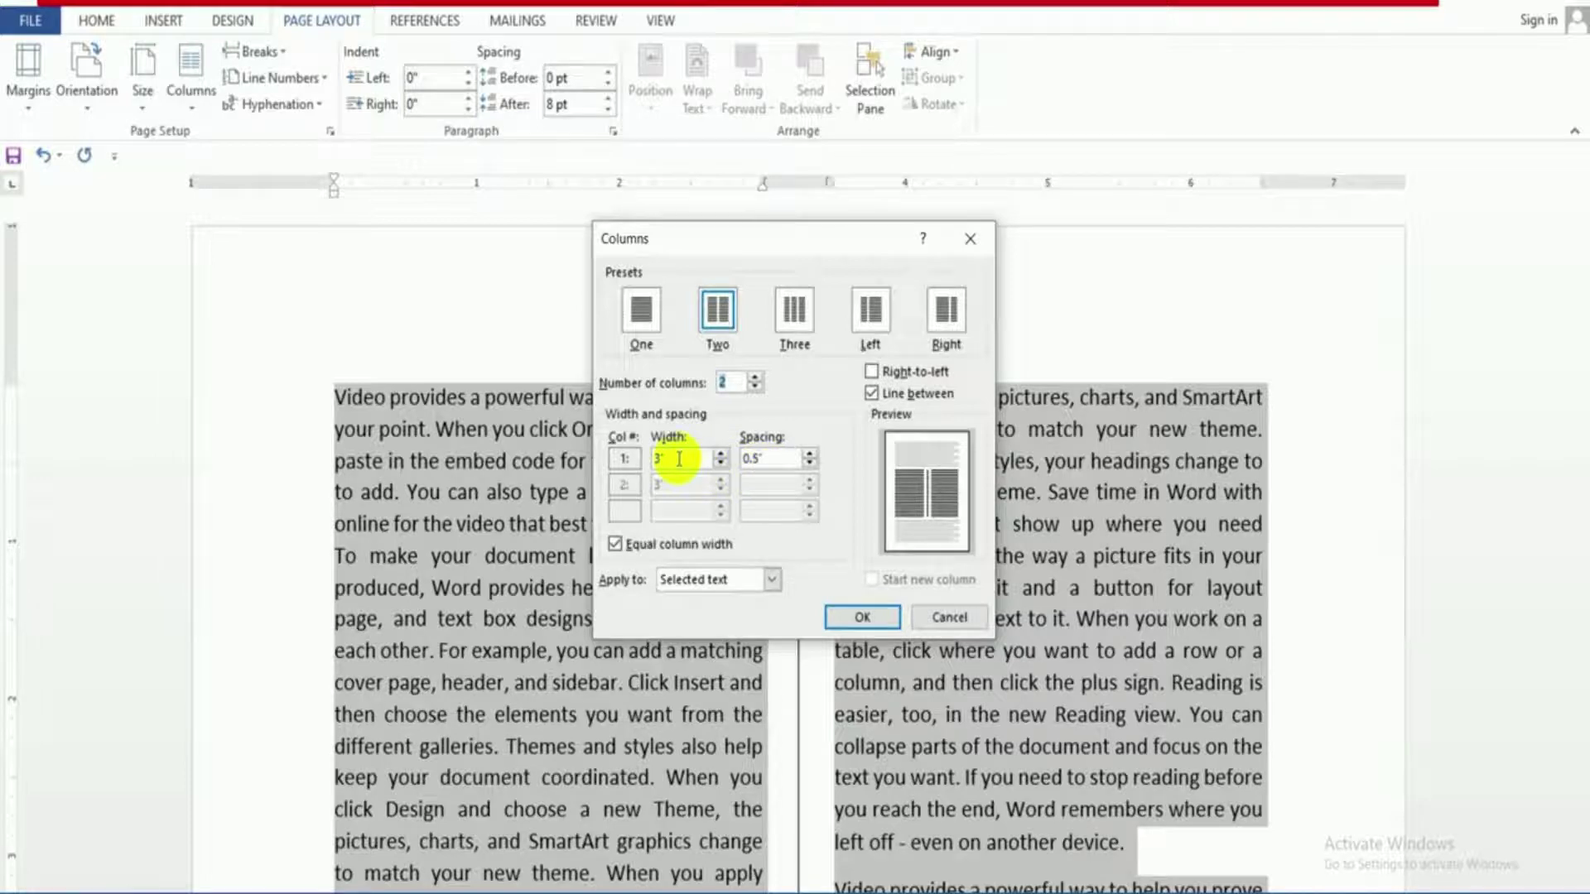
click(720, 457)
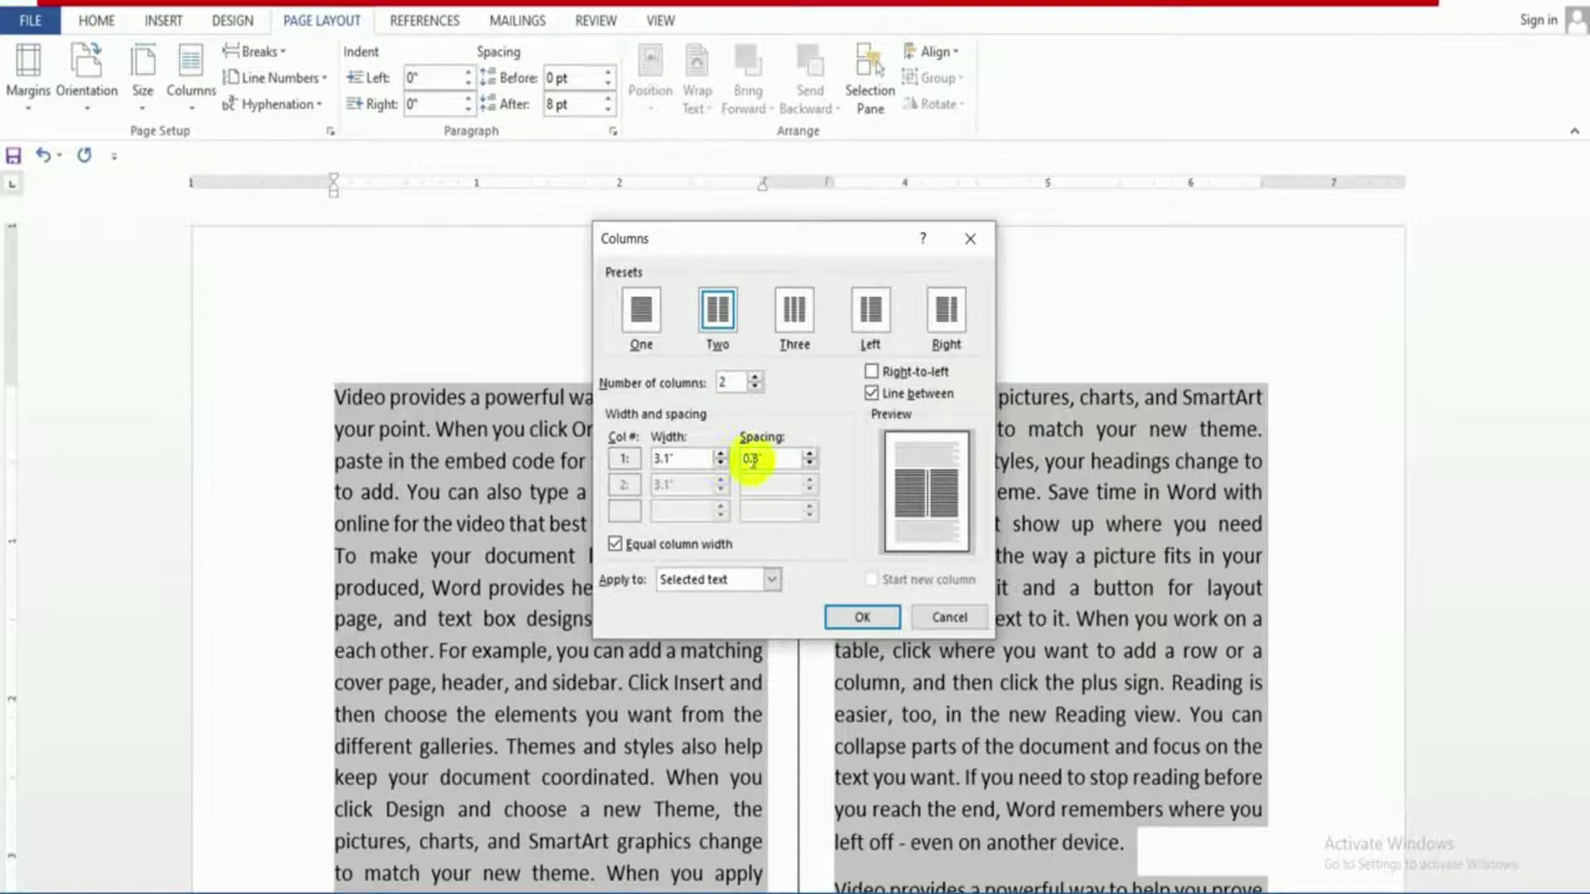
click(721, 455)
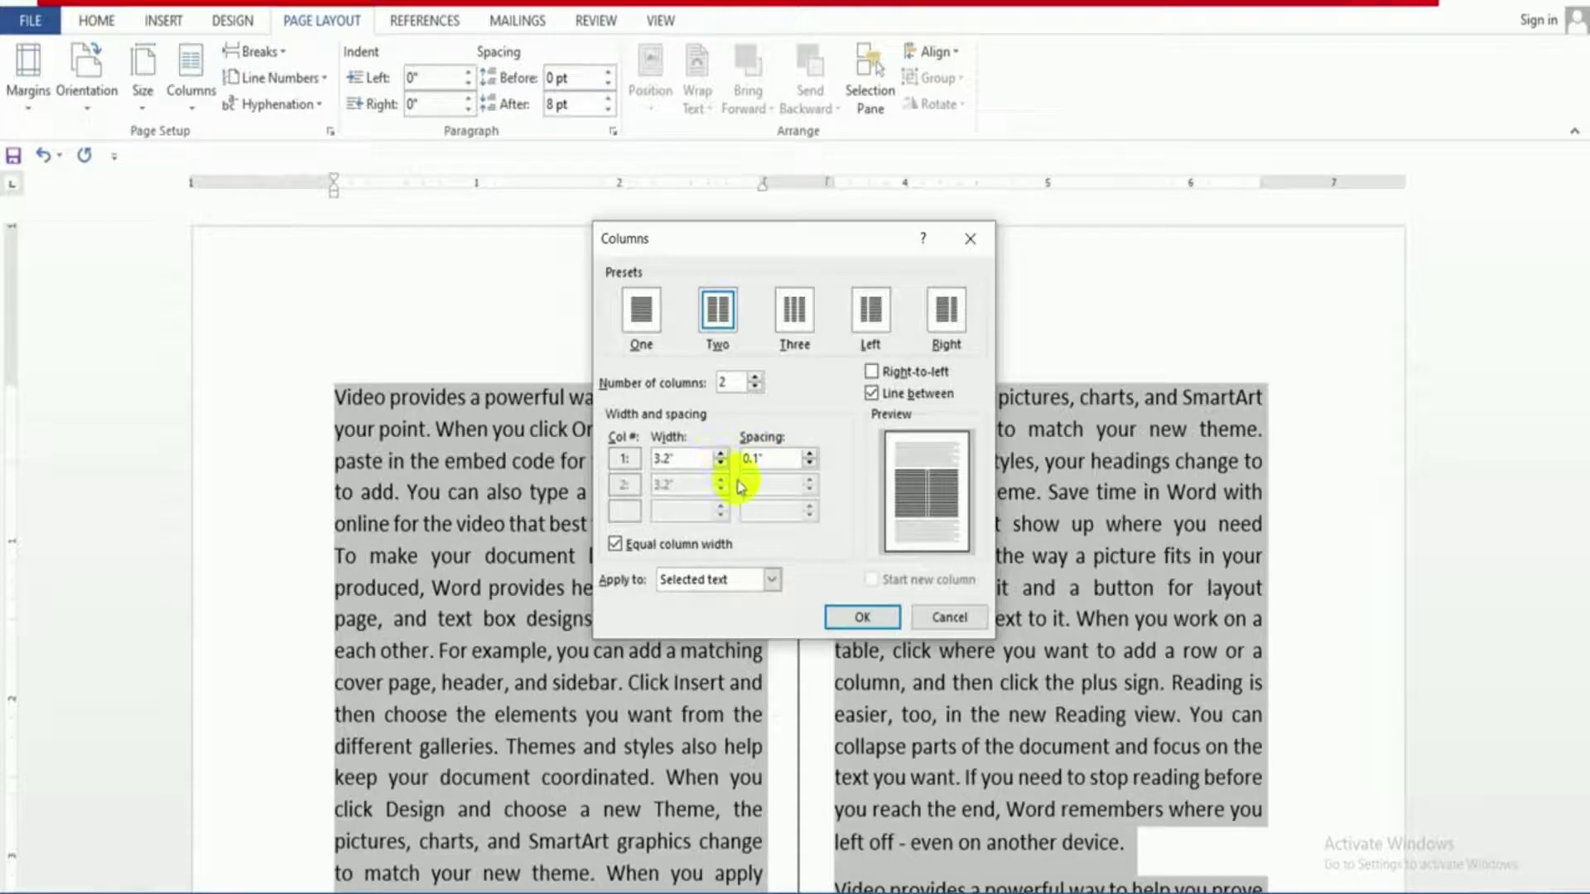
click(841, 618)
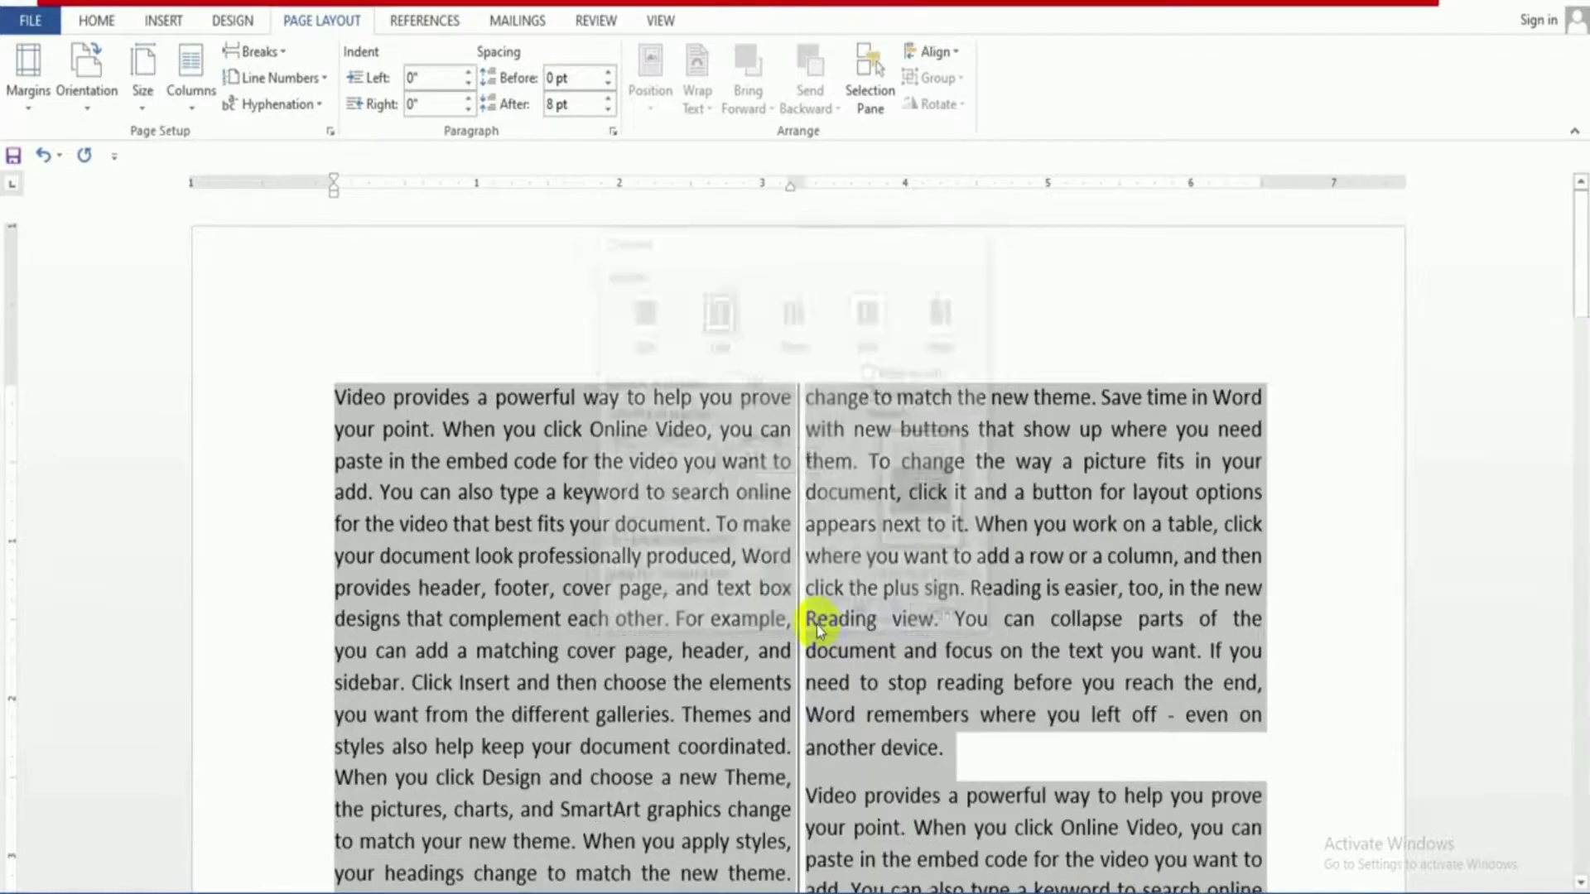
click(838, 521)
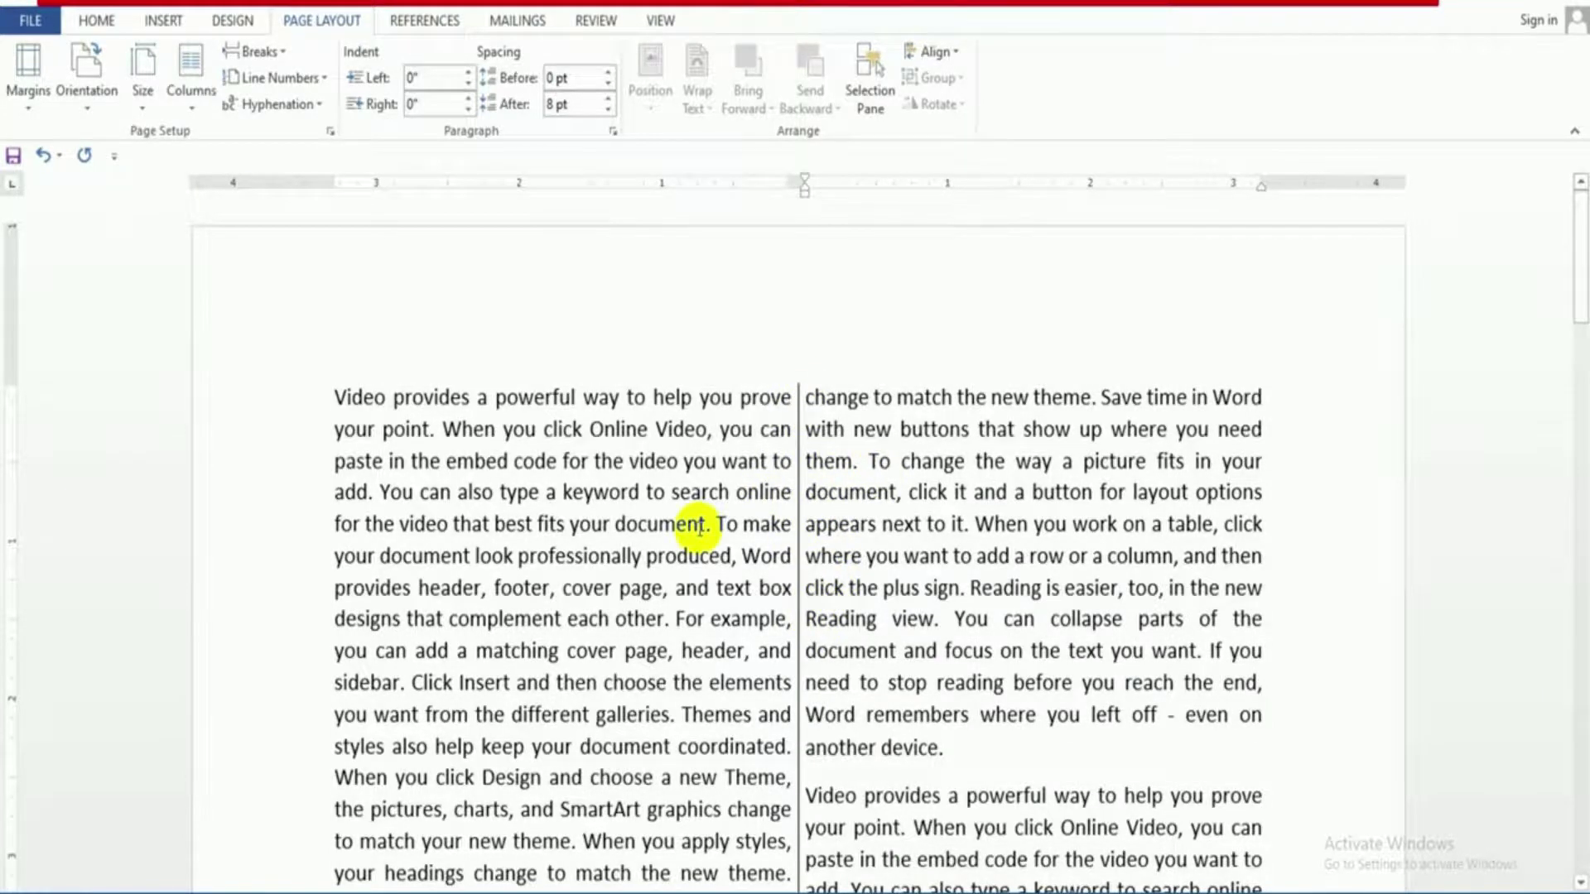